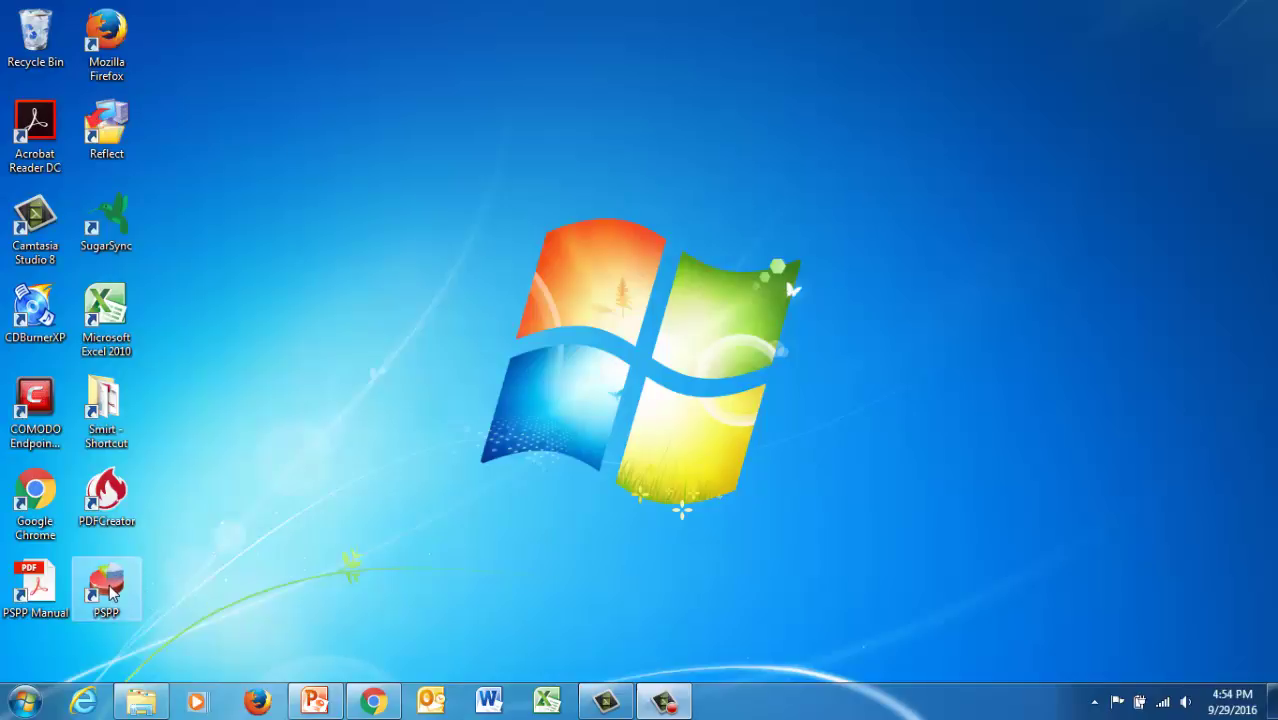
Launch PSPP from its desktop shortcut and position the Data Editor window on screen
double_click(110, 590)
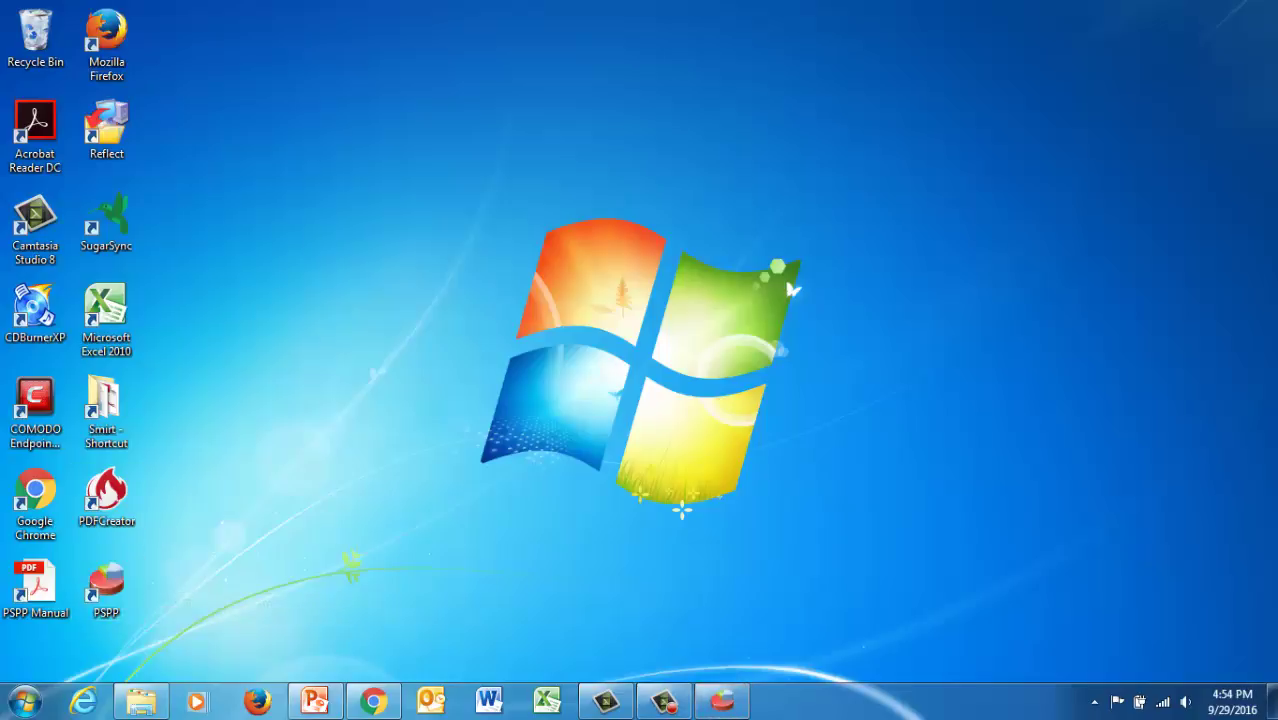
left_click_drag(442, 191, 833, 6)
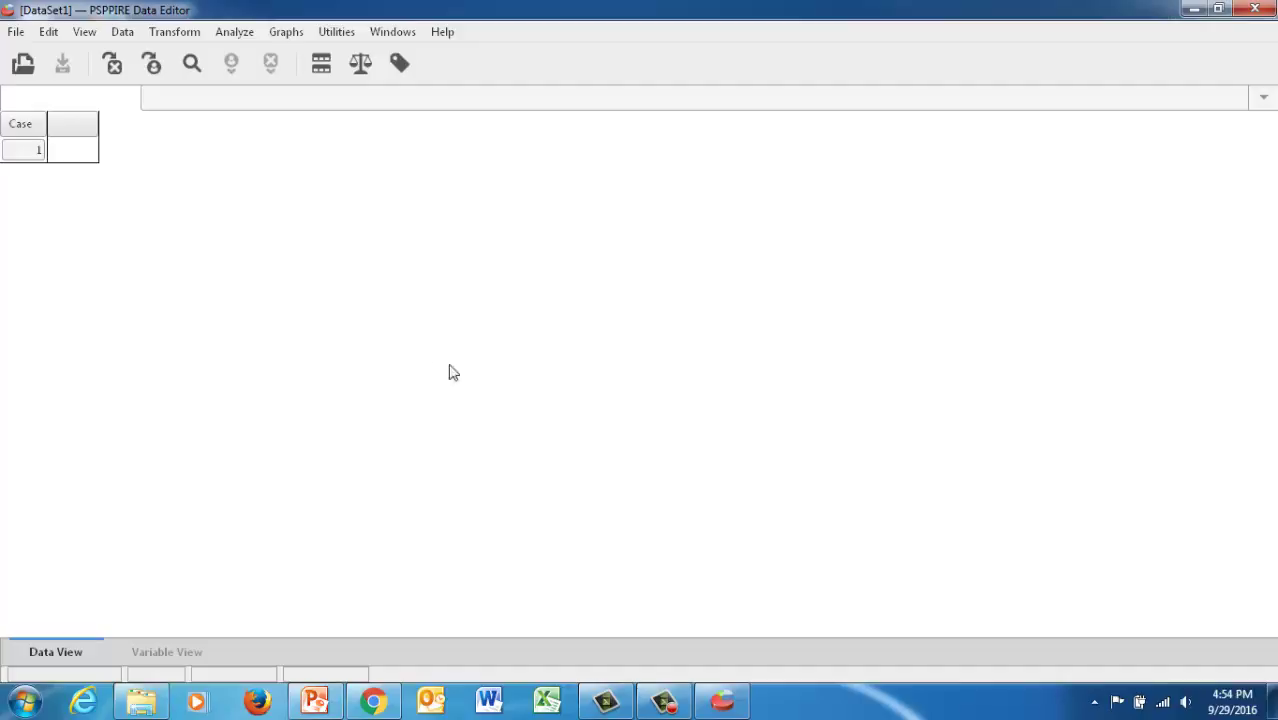
Switch the empty Data Editor to Variable View
left_click(169, 651)
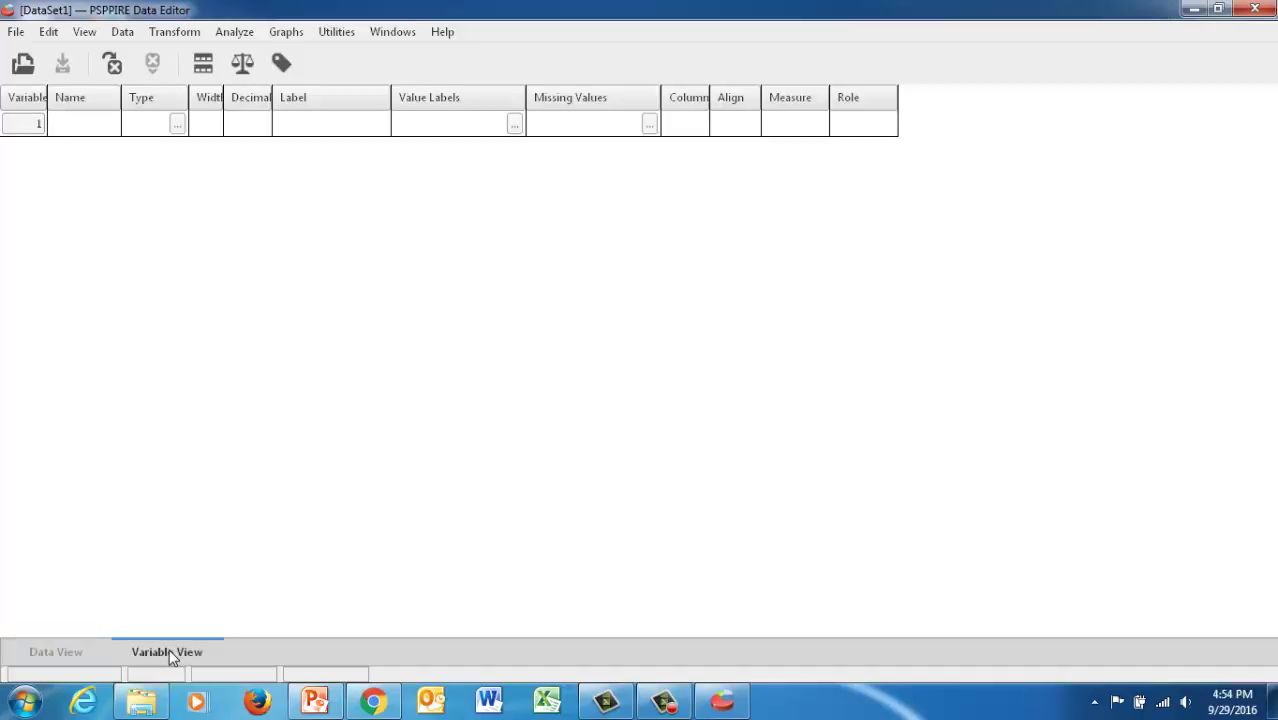
Define the first variable, Height, as Numeric with 0 decimal places
left_click(91, 131)
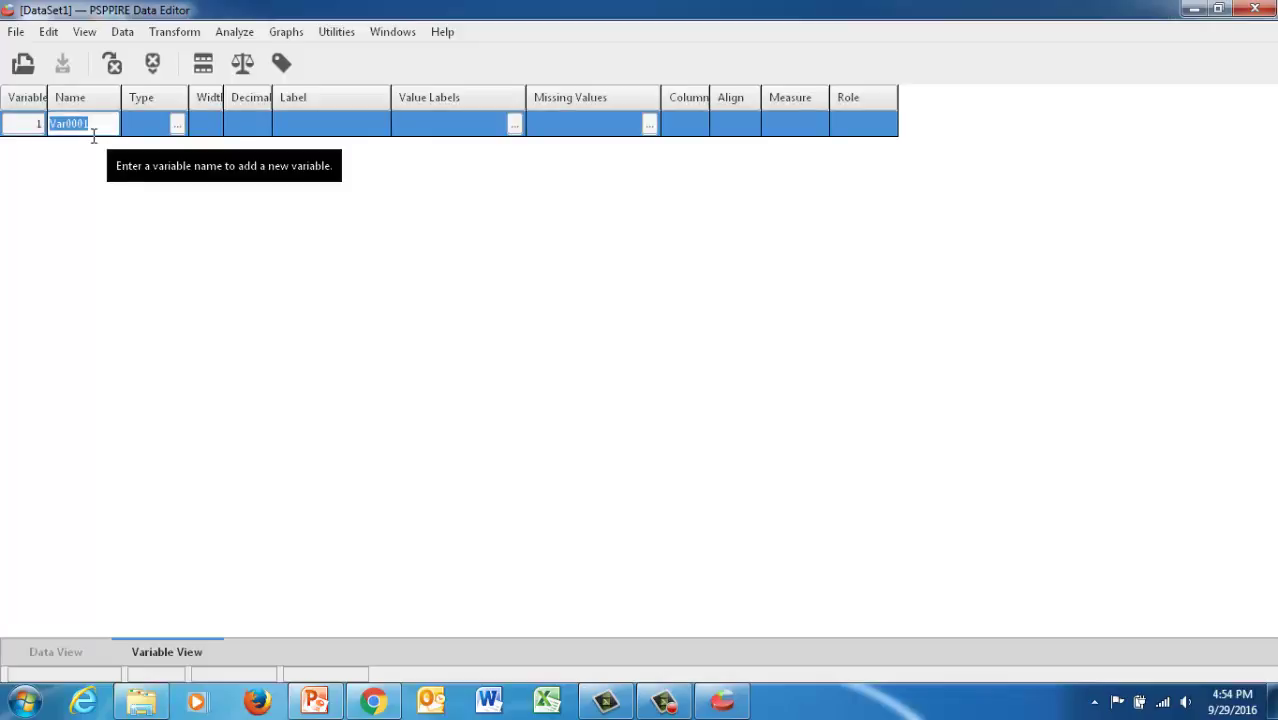
type("Height")
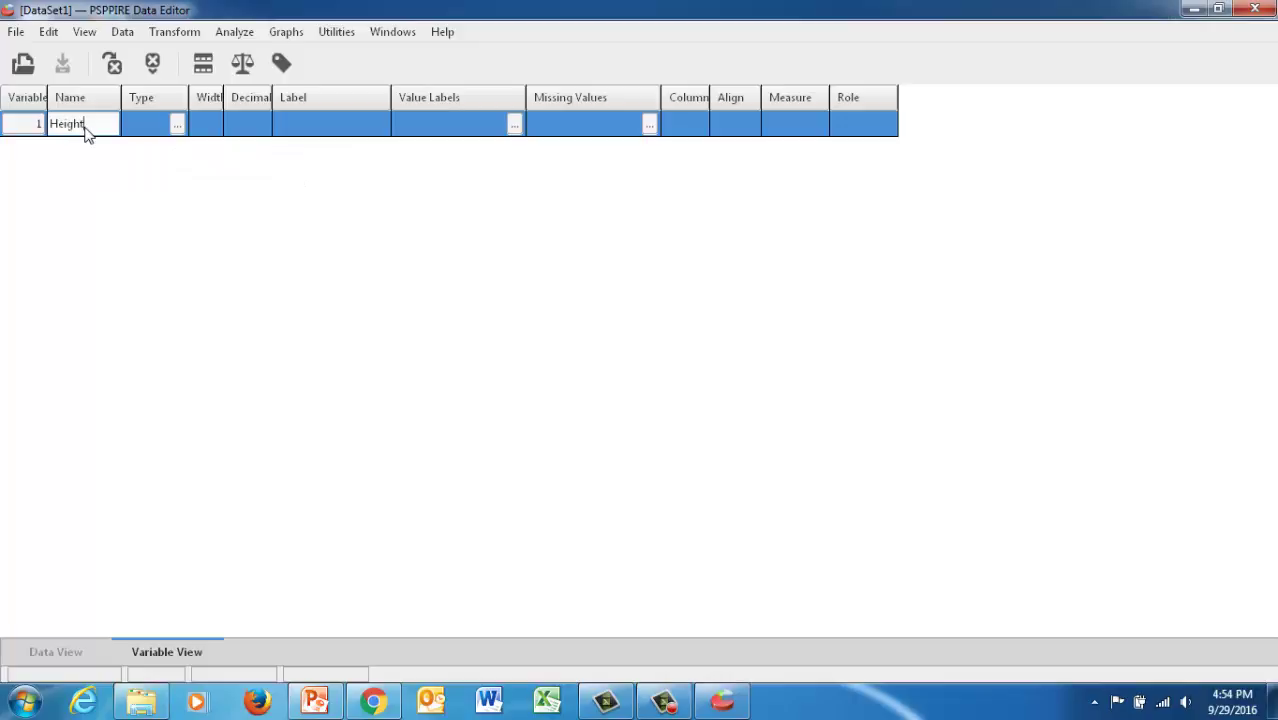
left_click(180, 125)
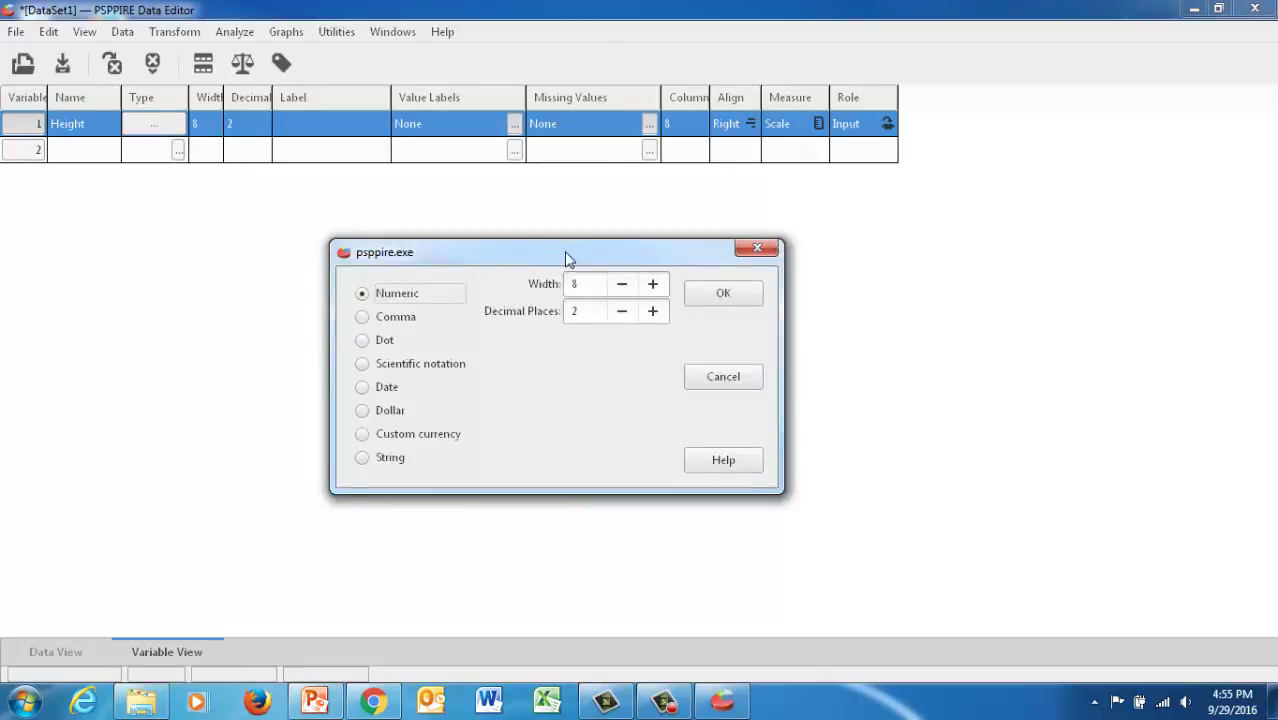
left_click_drag(564, 251, 599, 197)
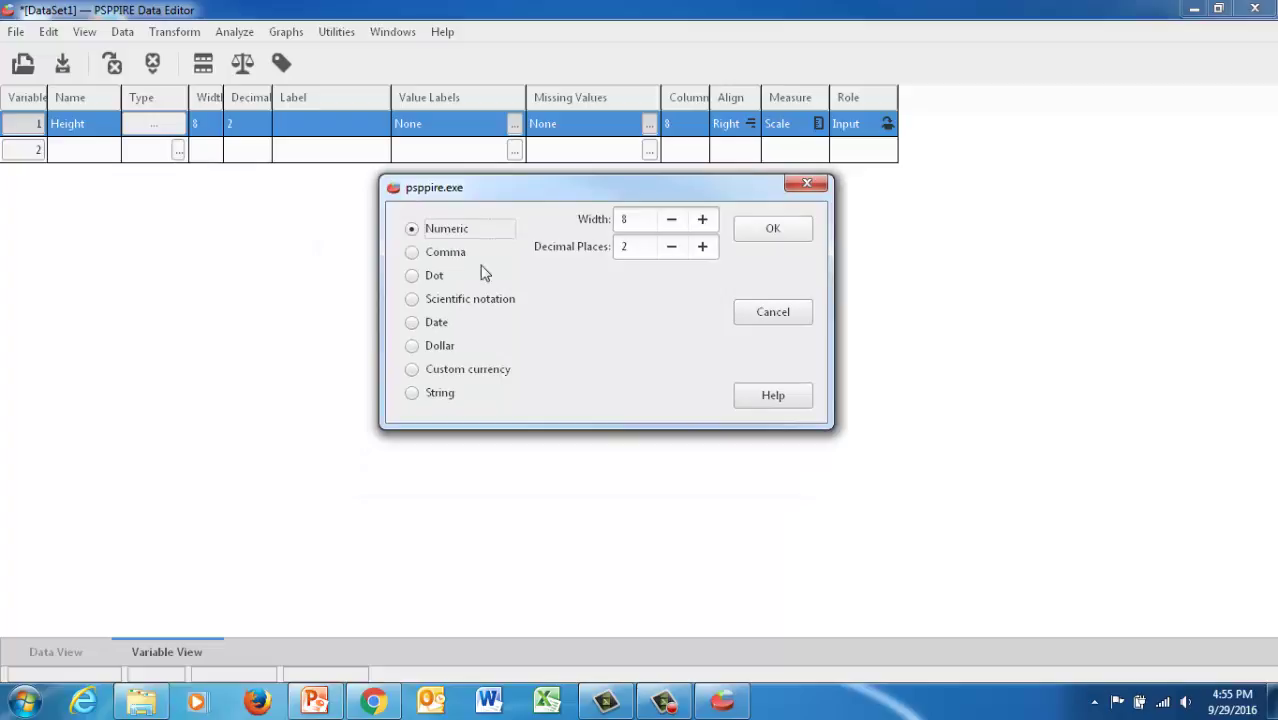
left_click(779, 230)
left_click(244, 124)
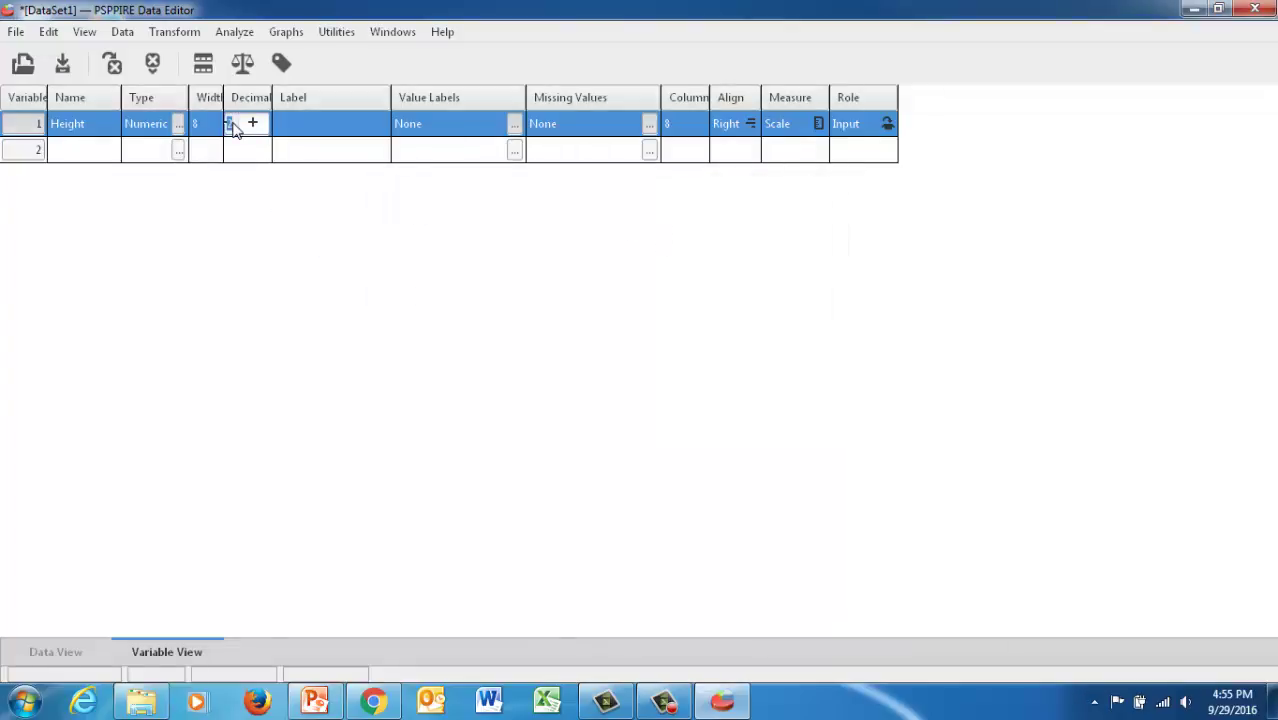
type("0")
key("Return")
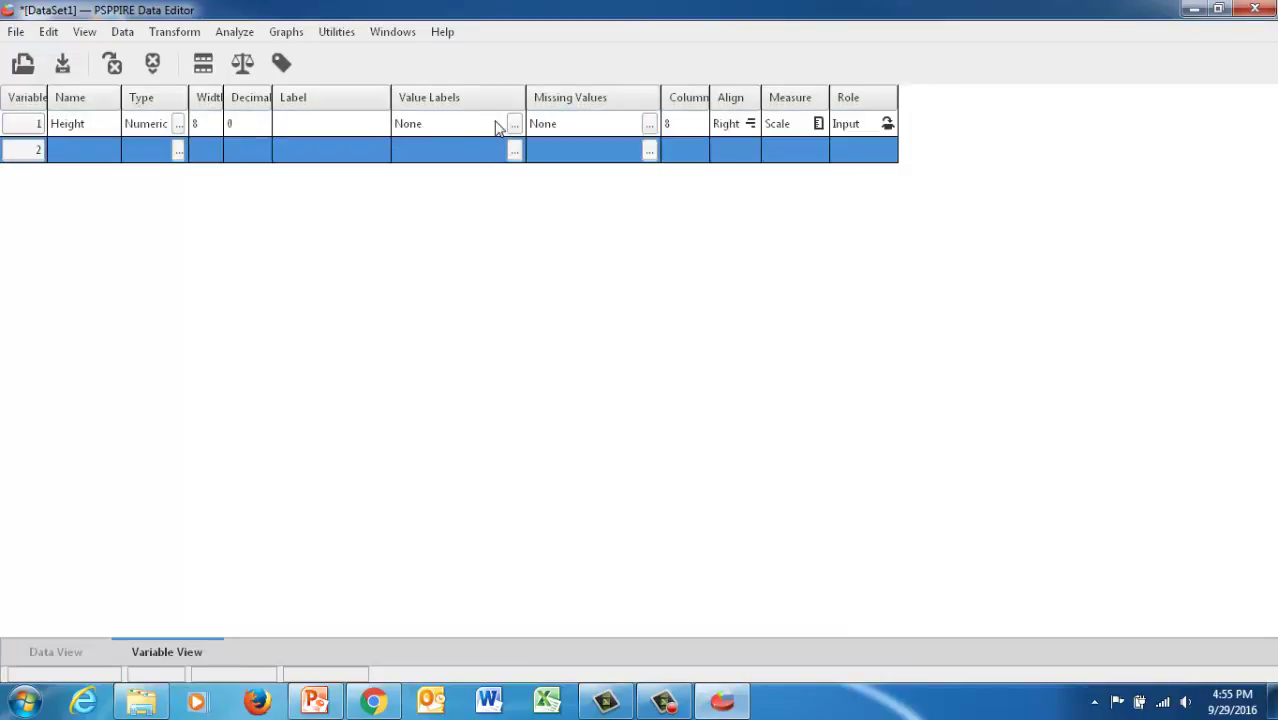
Give Height the value labels 1 = 'high' and 2 = 'low'
left_click(491, 125)
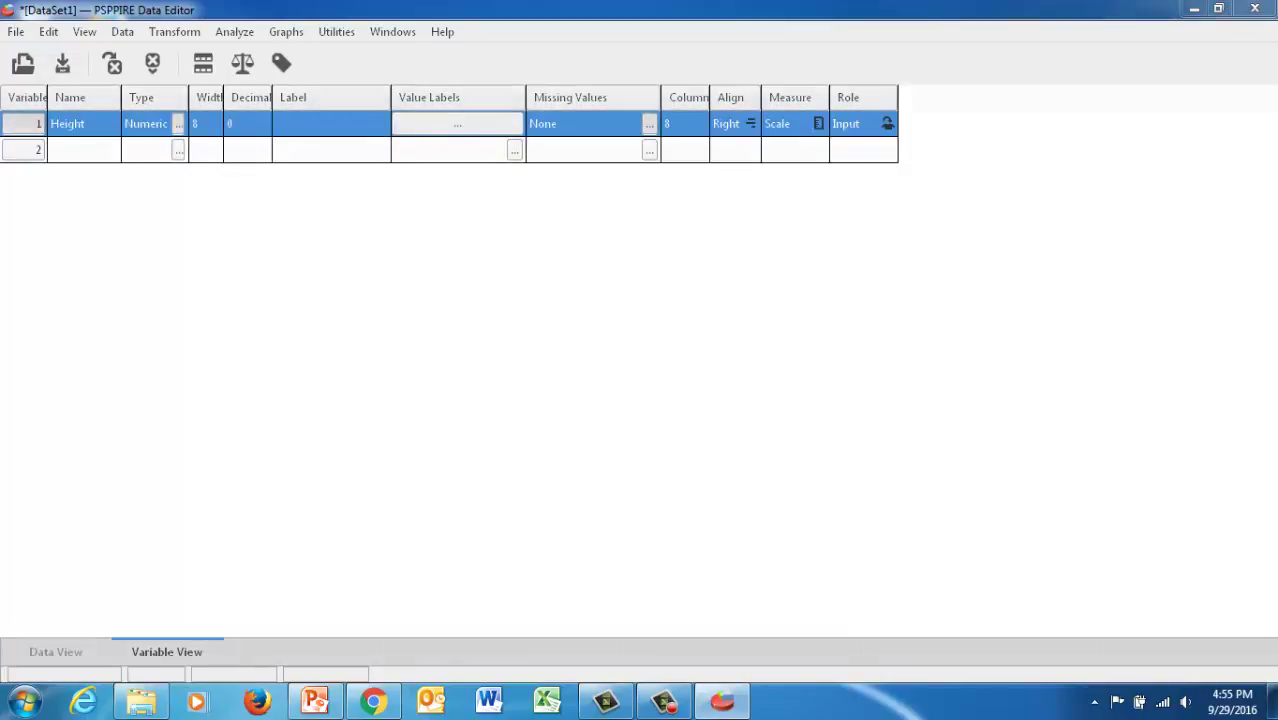
left_click(457, 123)
left_click_drag(220, 400, 743, 155)
type("1")
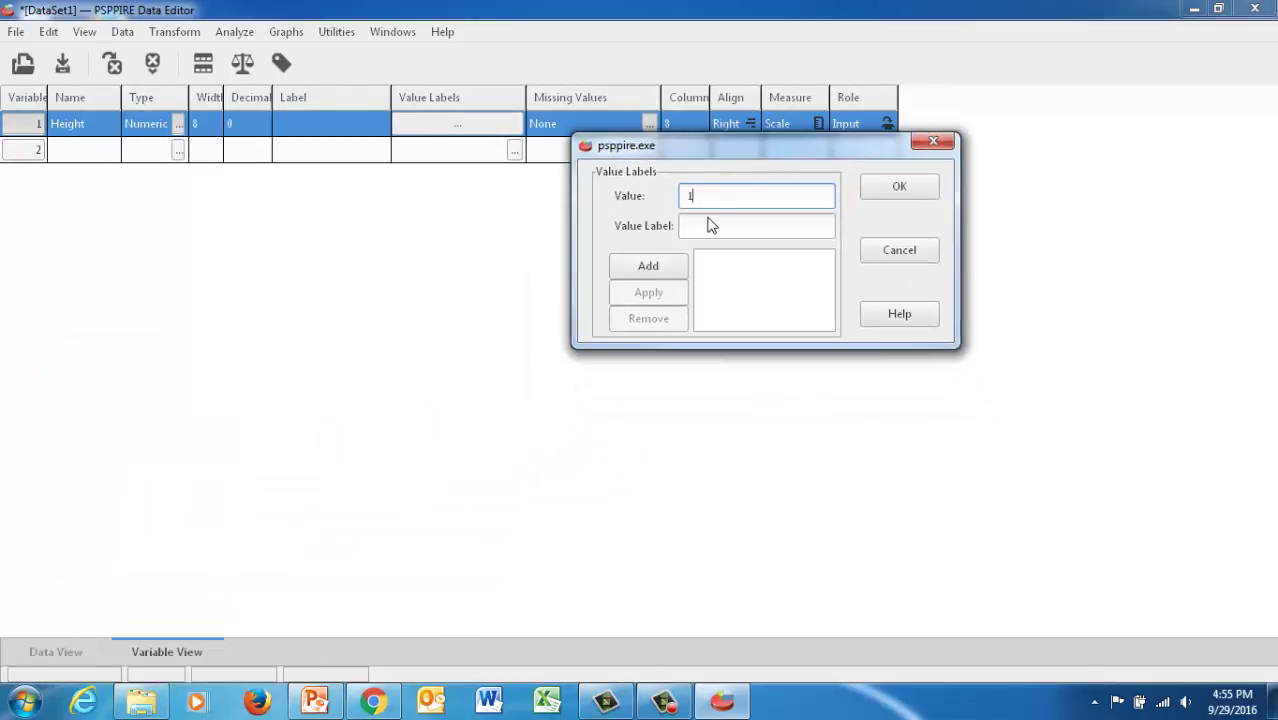
left_click(711, 227)
type("high")
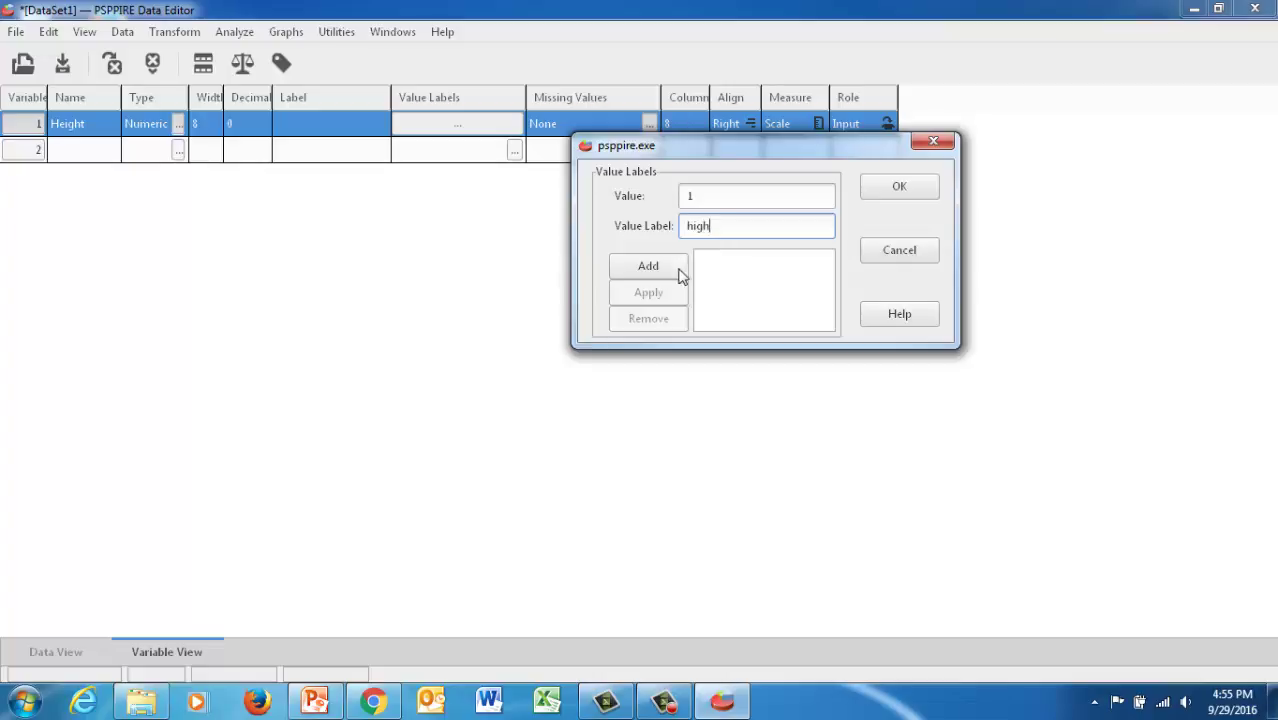
left_click(677, 272)
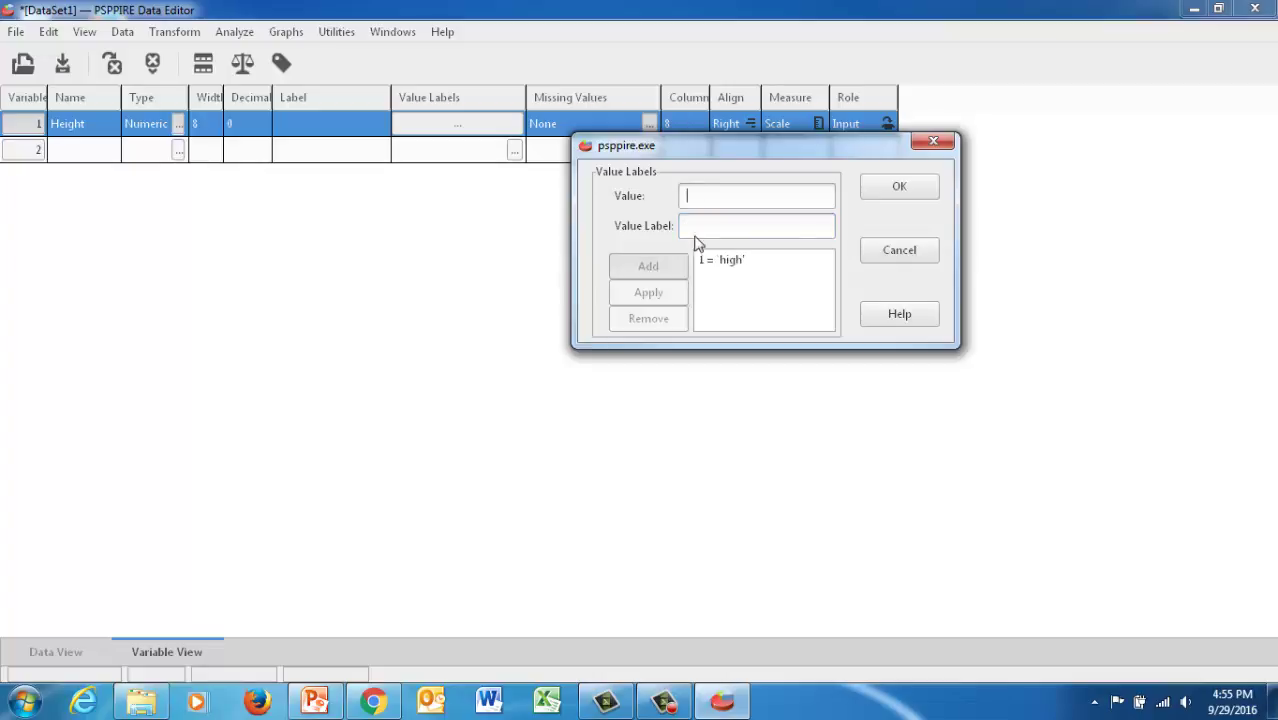
type("2")
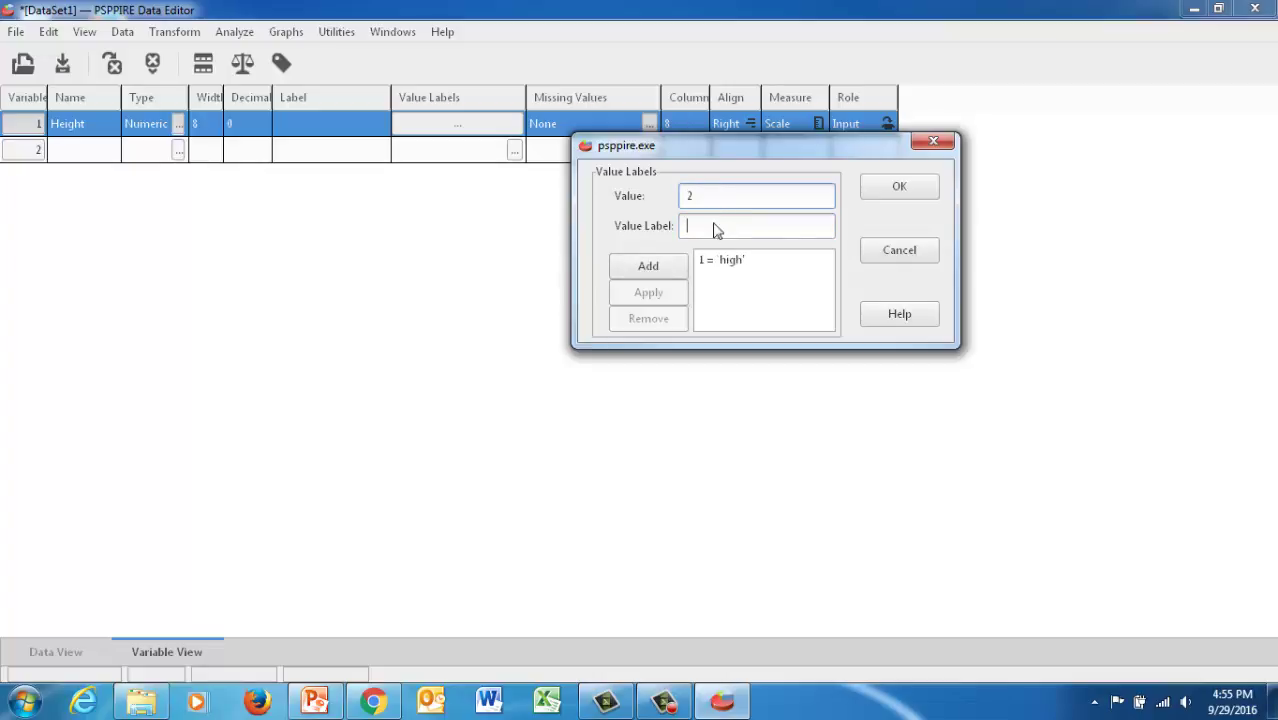
left_click(714, 228)
type("low")
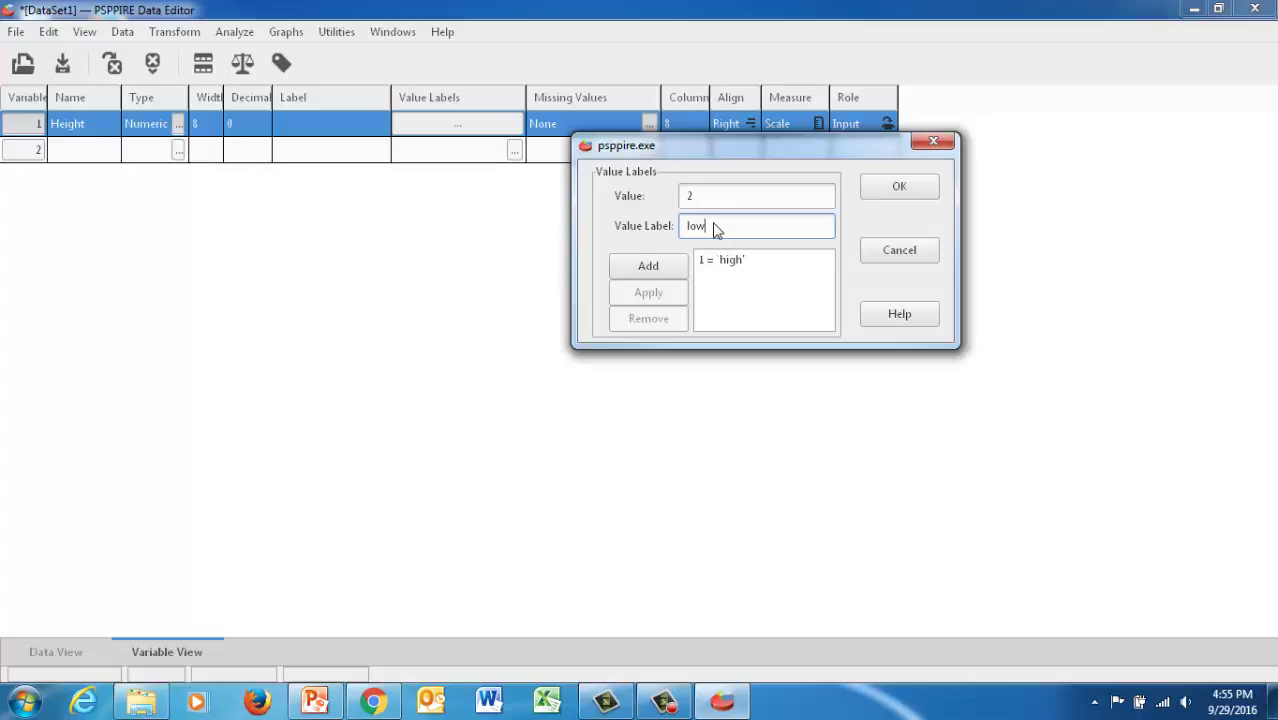
left_click(661, 272)
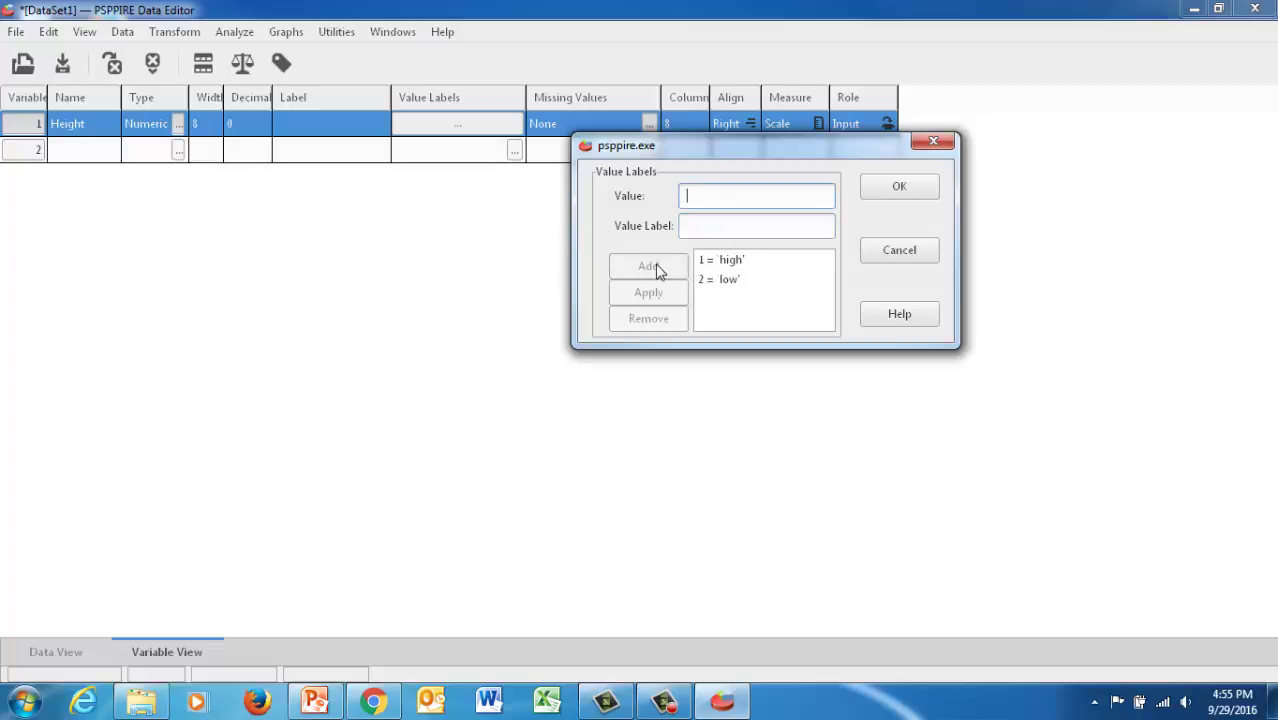
left_click(887, 190)
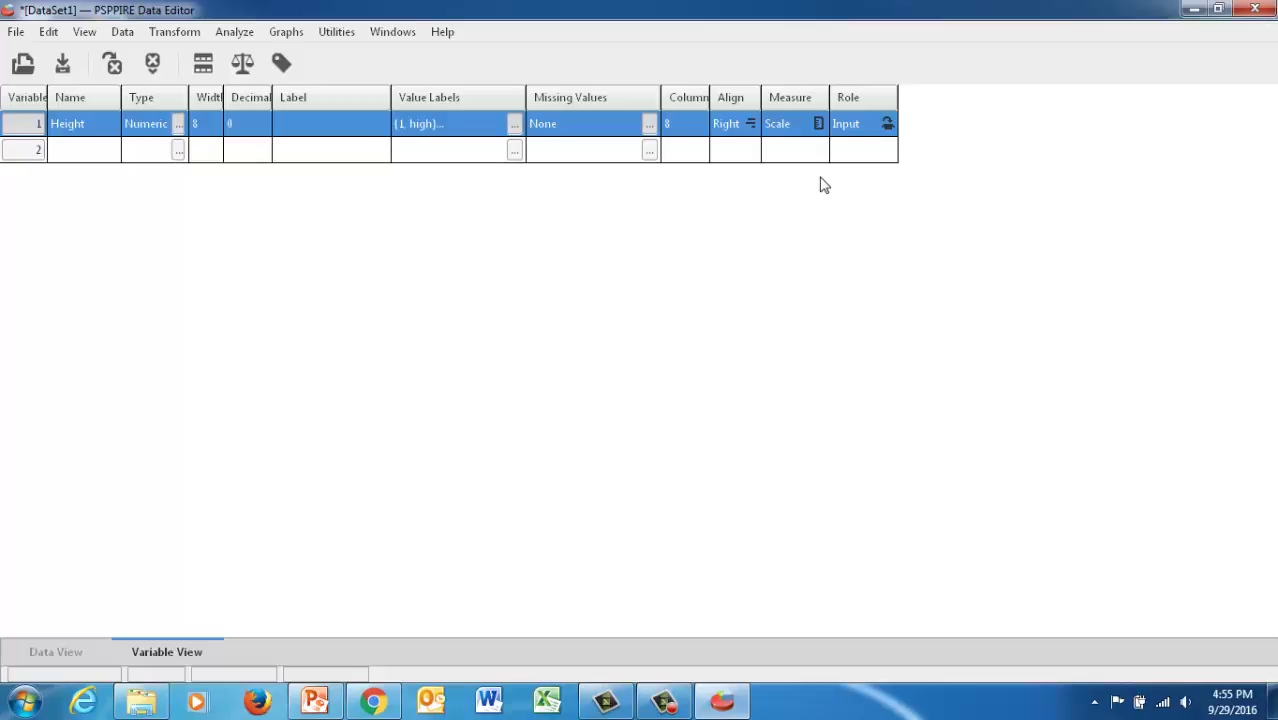
Change Height's measurement level from Scale to Nominal and begin a second variable in row 2
left_click(819, 125)
left_click(820, 126)
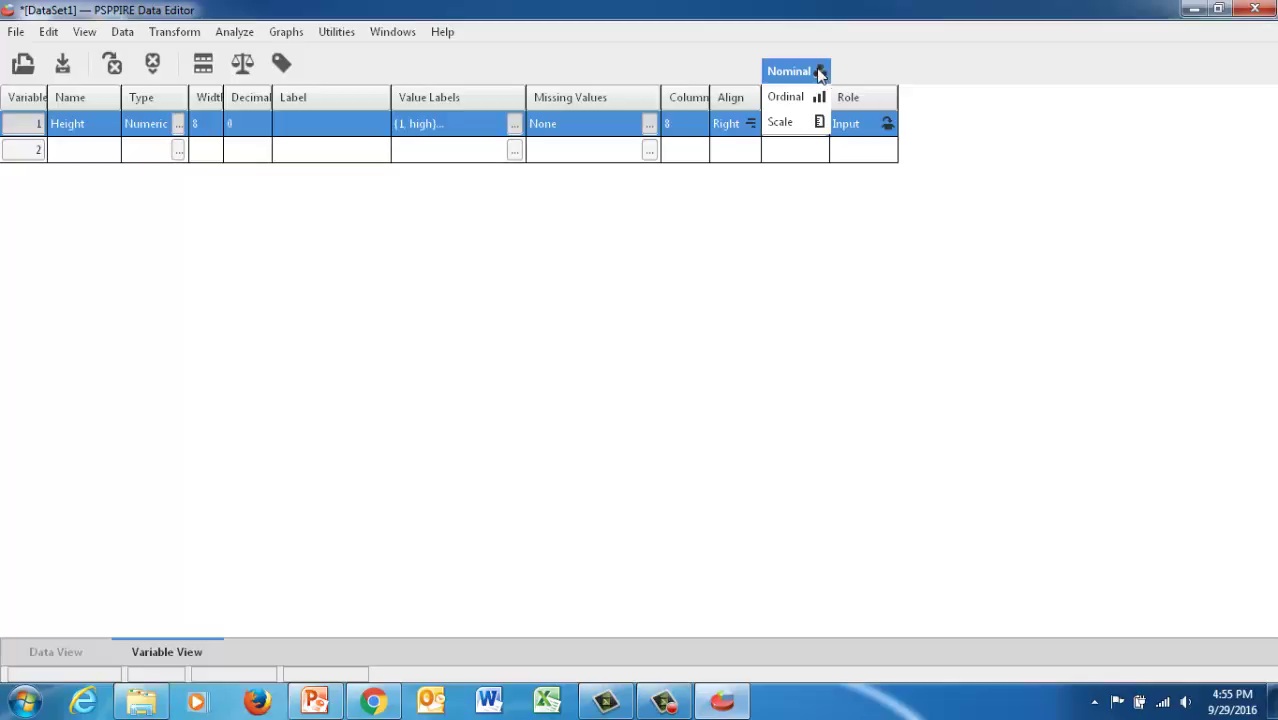
left_click(819, 75)
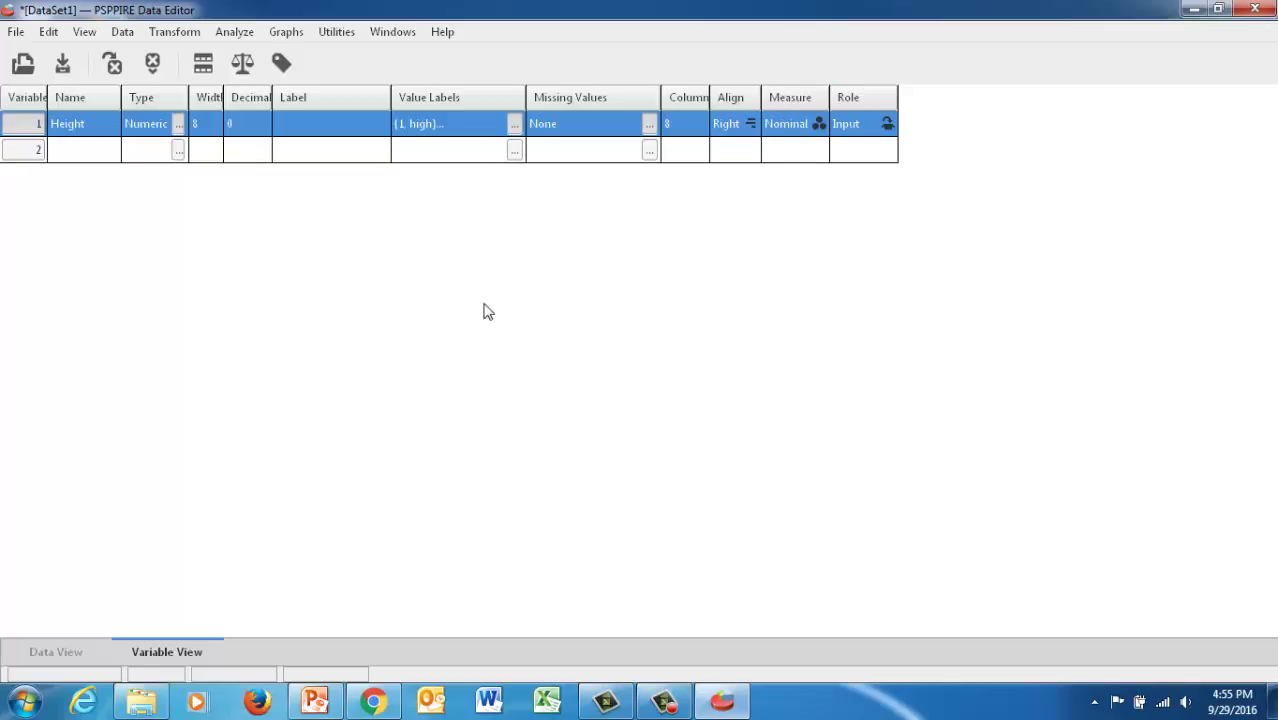
left_click(87, 160)
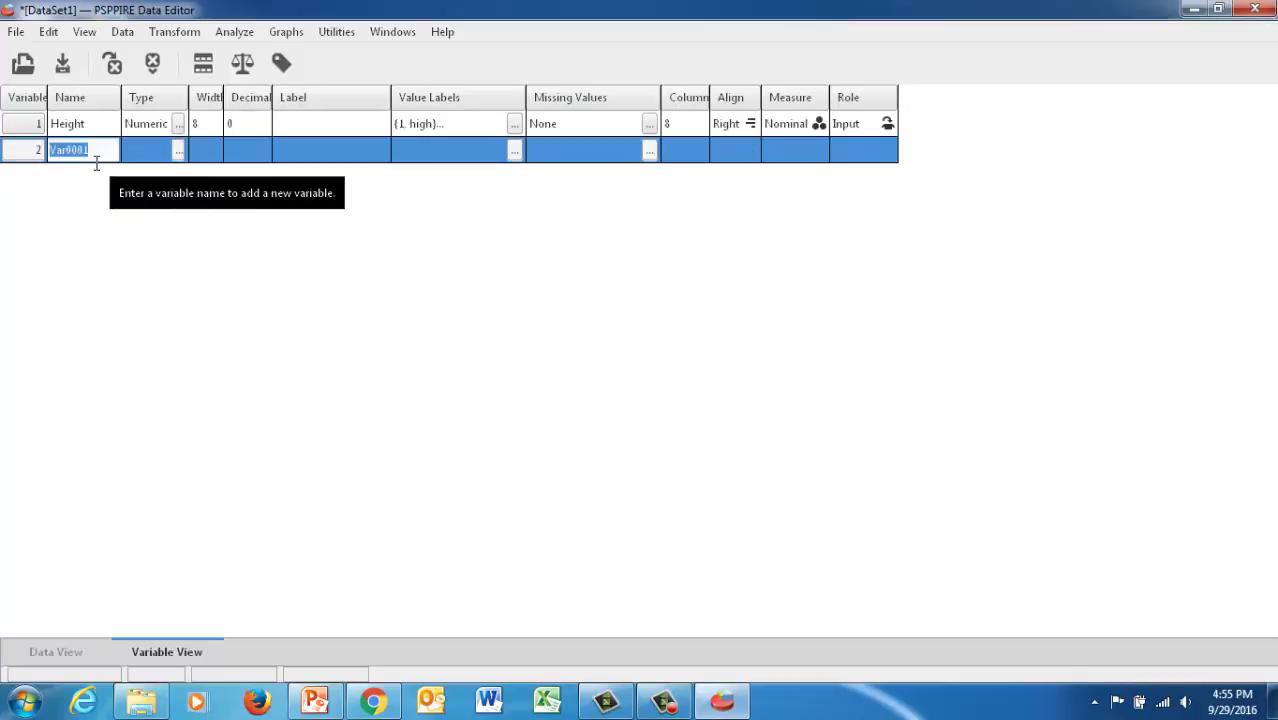
Name the second variable stomata and keep it Numeric with 0 decimal places
type("stomata")
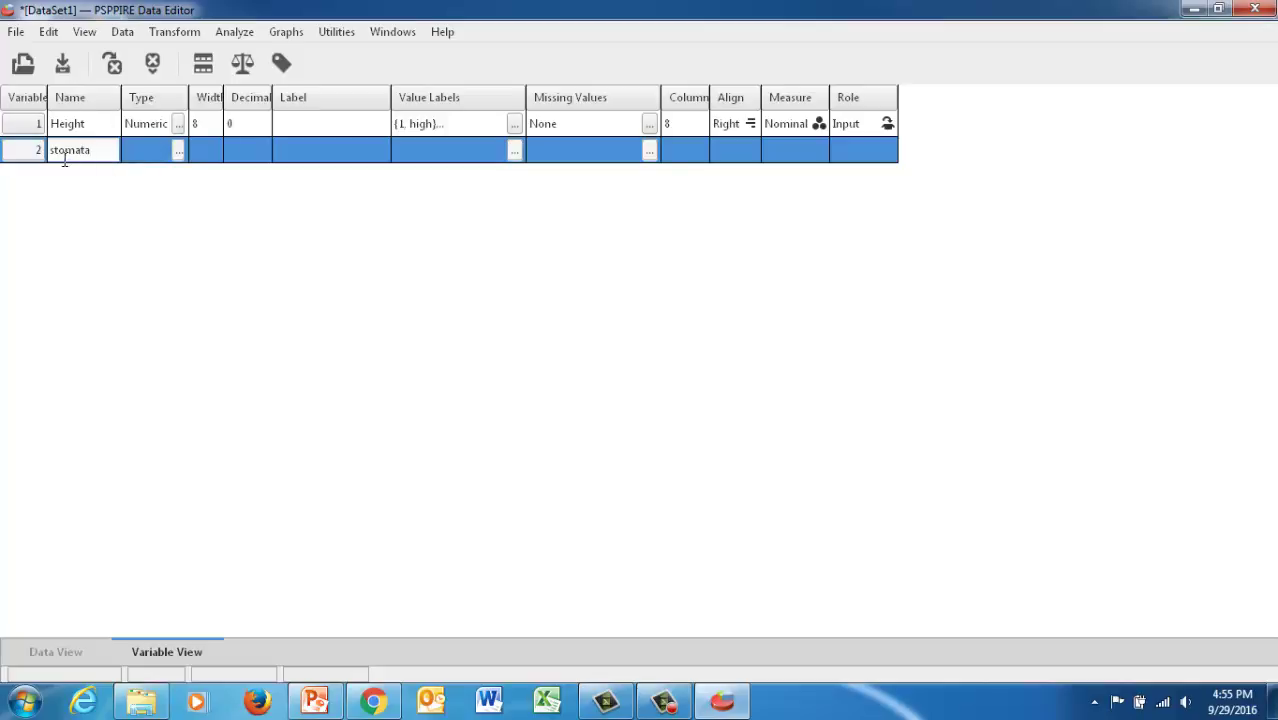
key("Return")
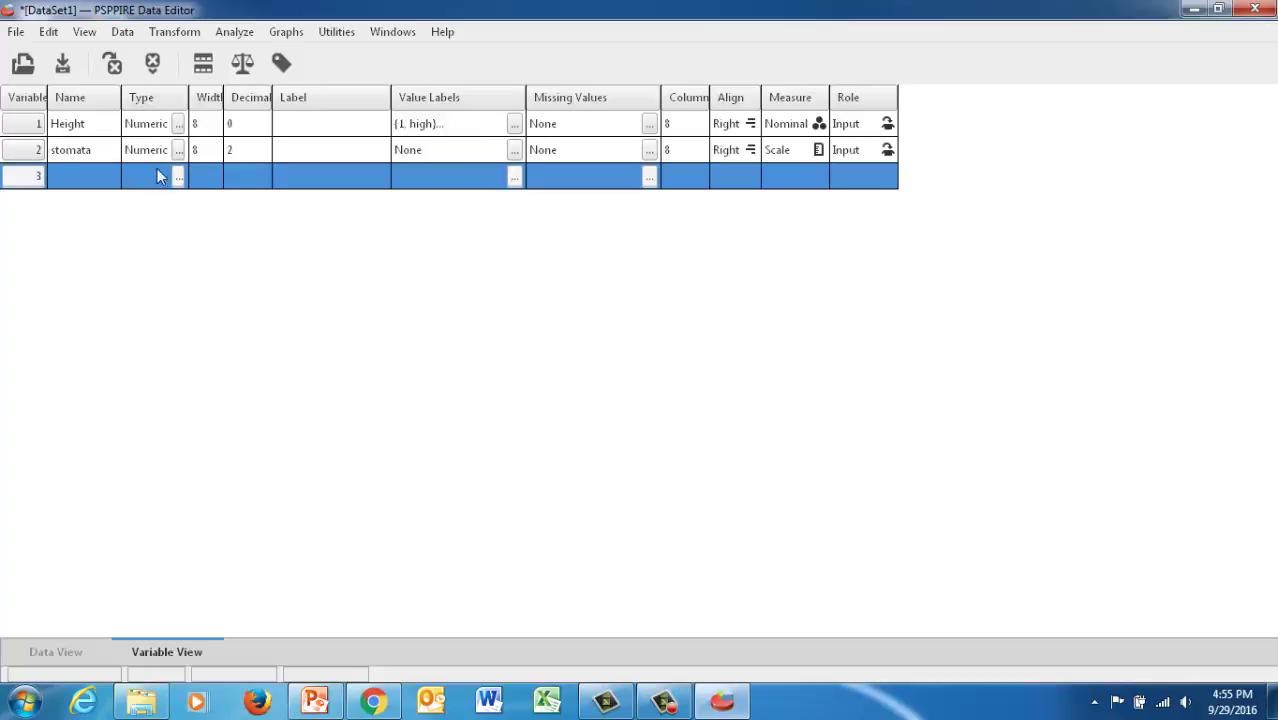
left_click(178, 150)
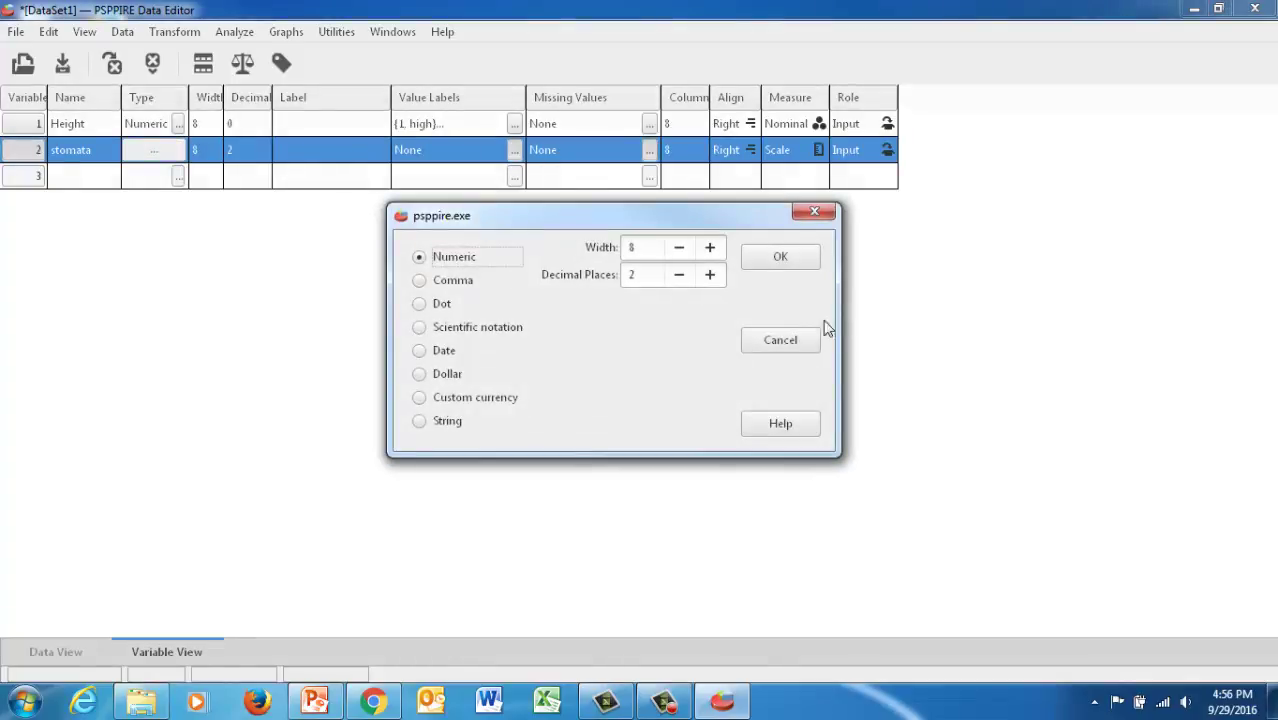
left_click(804, 262)
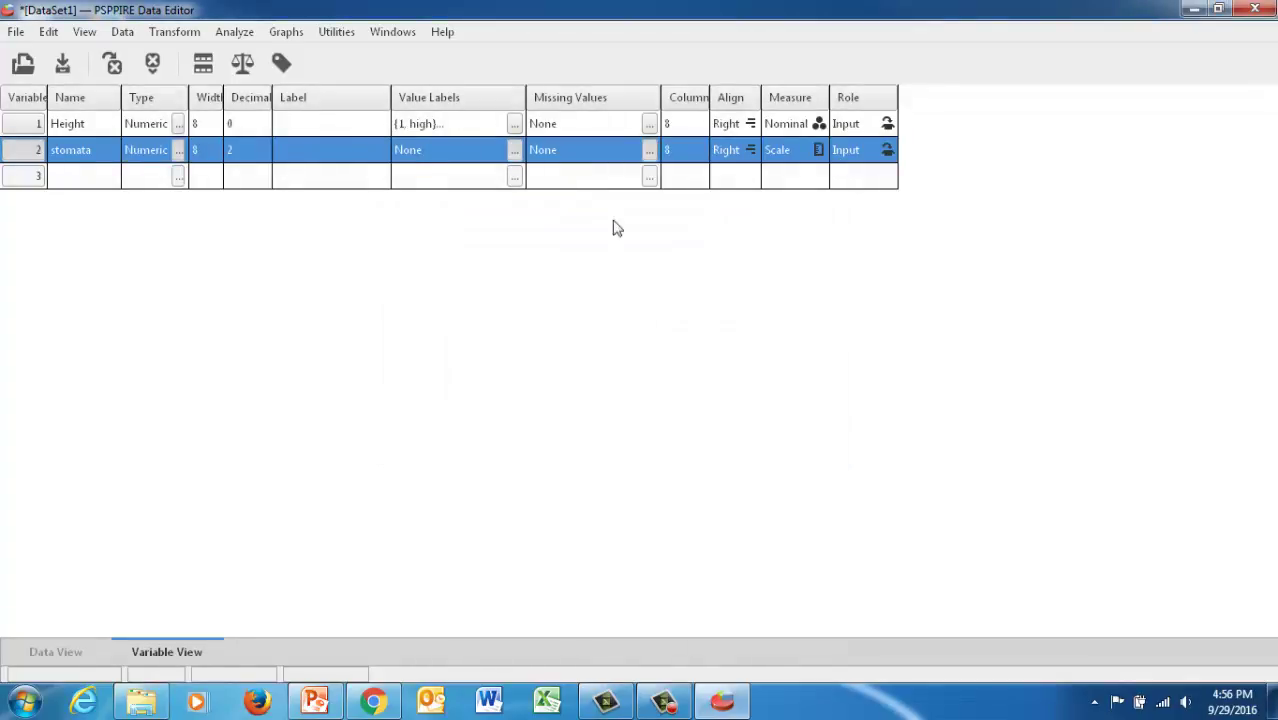
left_click(236, 156)
Leave stomata without value labels and keep its measurement level at Scale
left_click(508, 156)
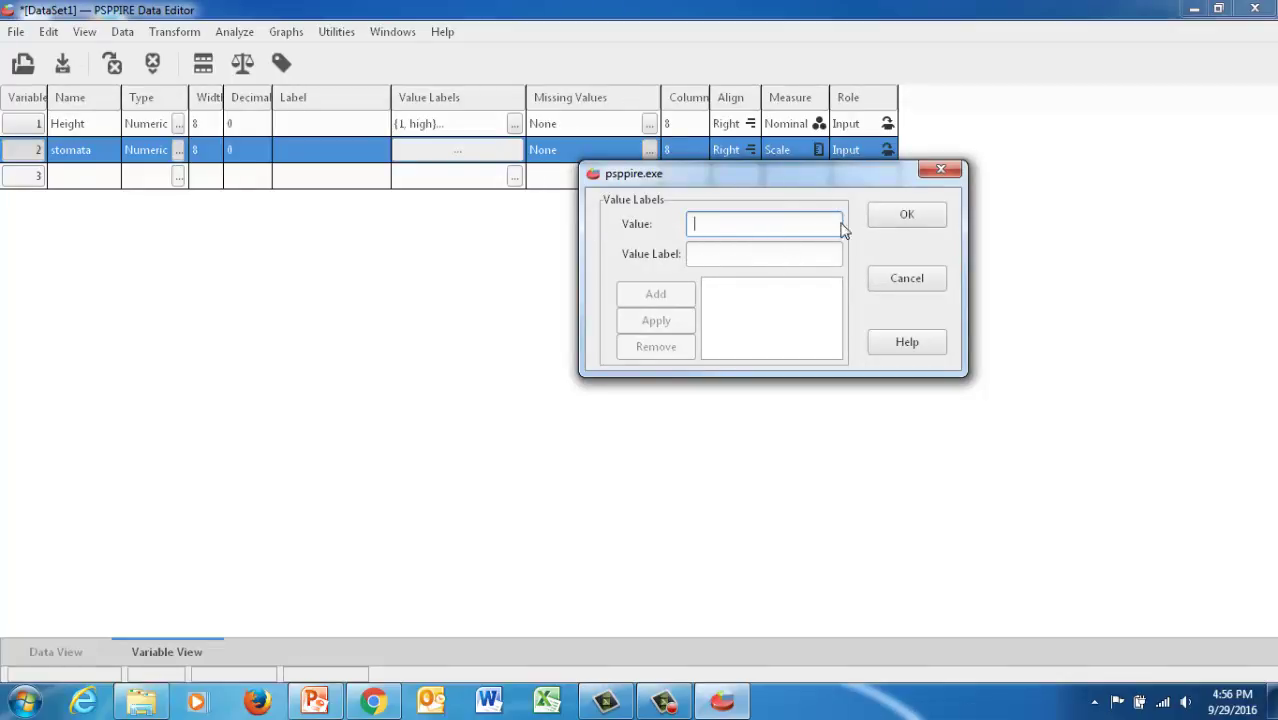
left_click(909, 286)
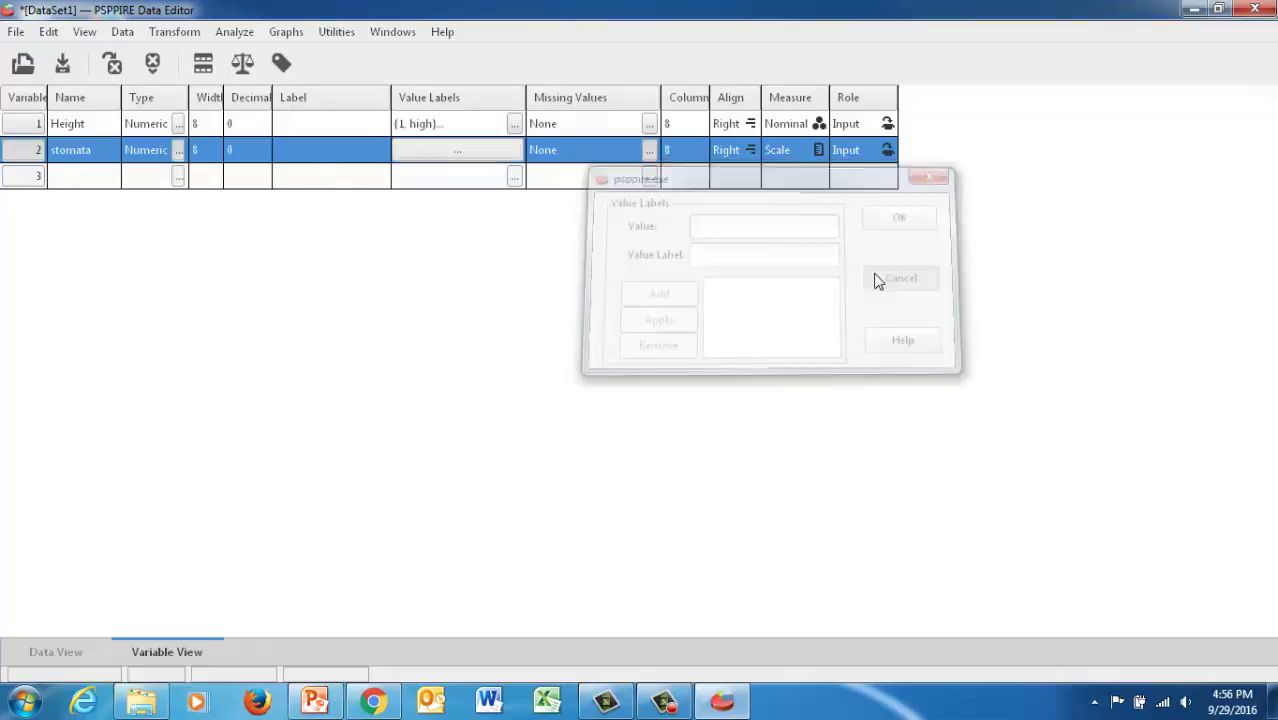
left_click(822, 152)
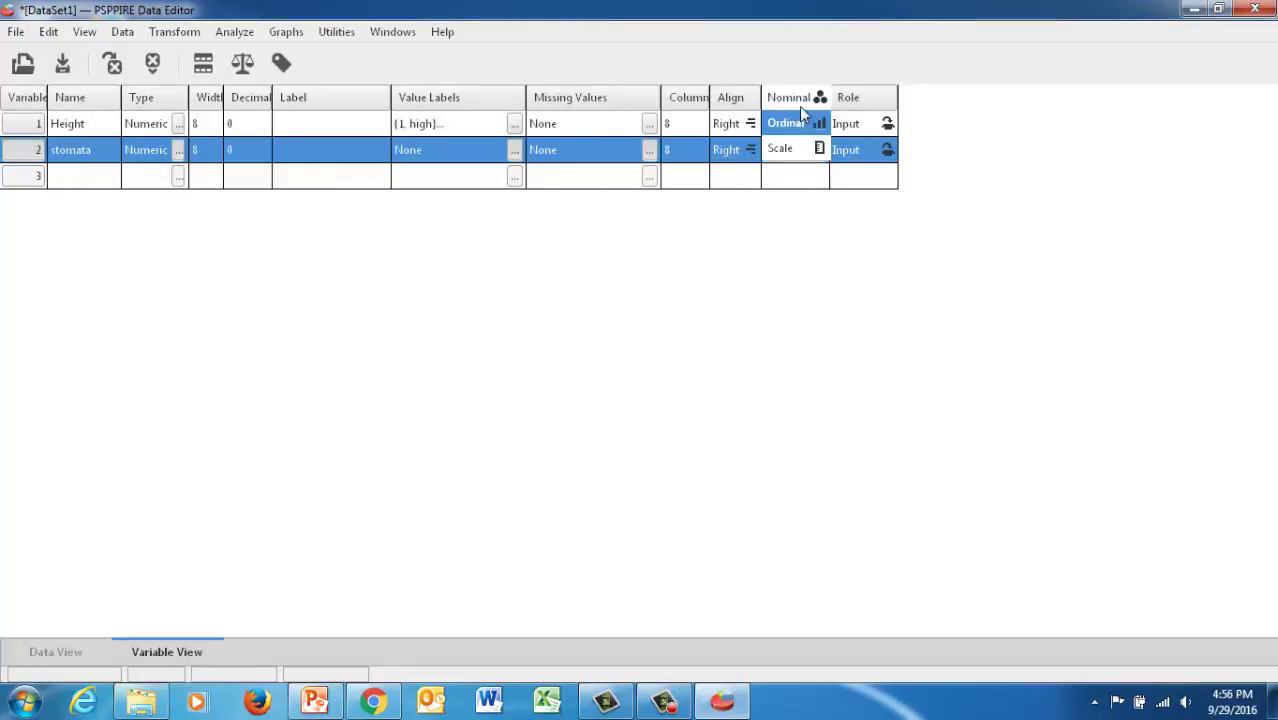
left_click(798, 155)
left_click(797, 155)
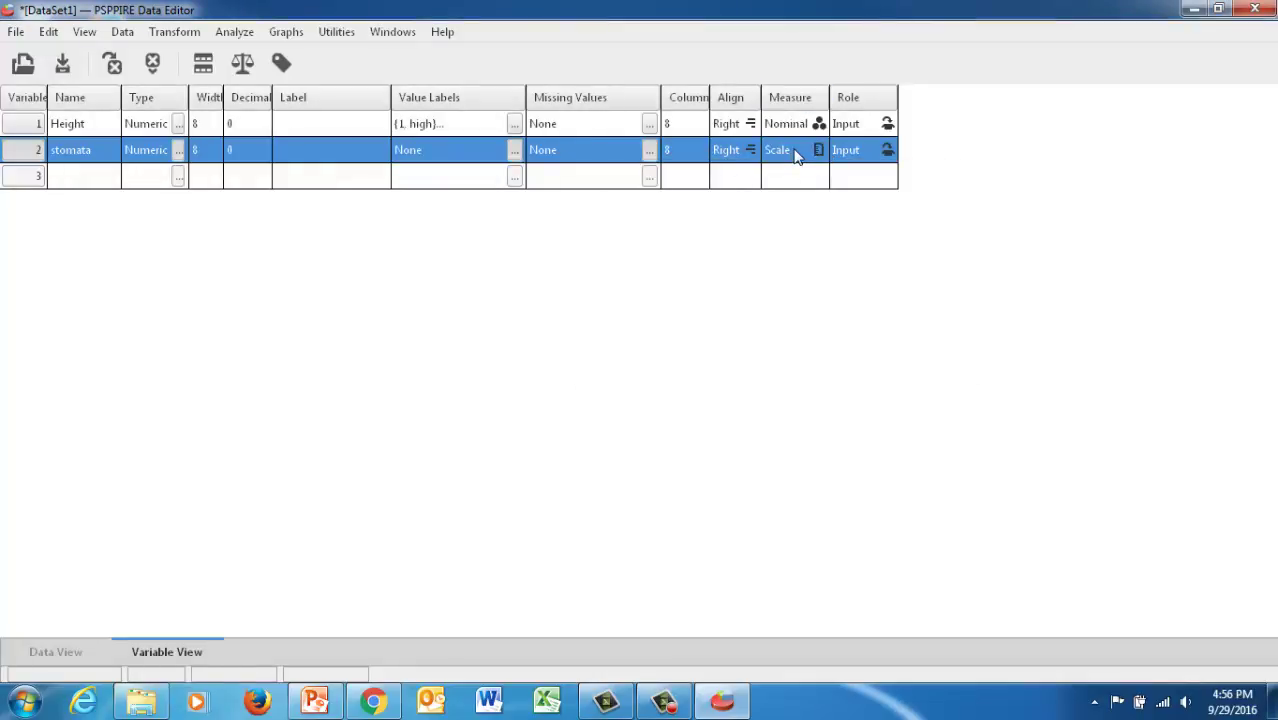
In Data View, enter cases 1–6 with Height 1 and stomata 15, 25, 85, 55, 103, 75
left_click(53, 655)
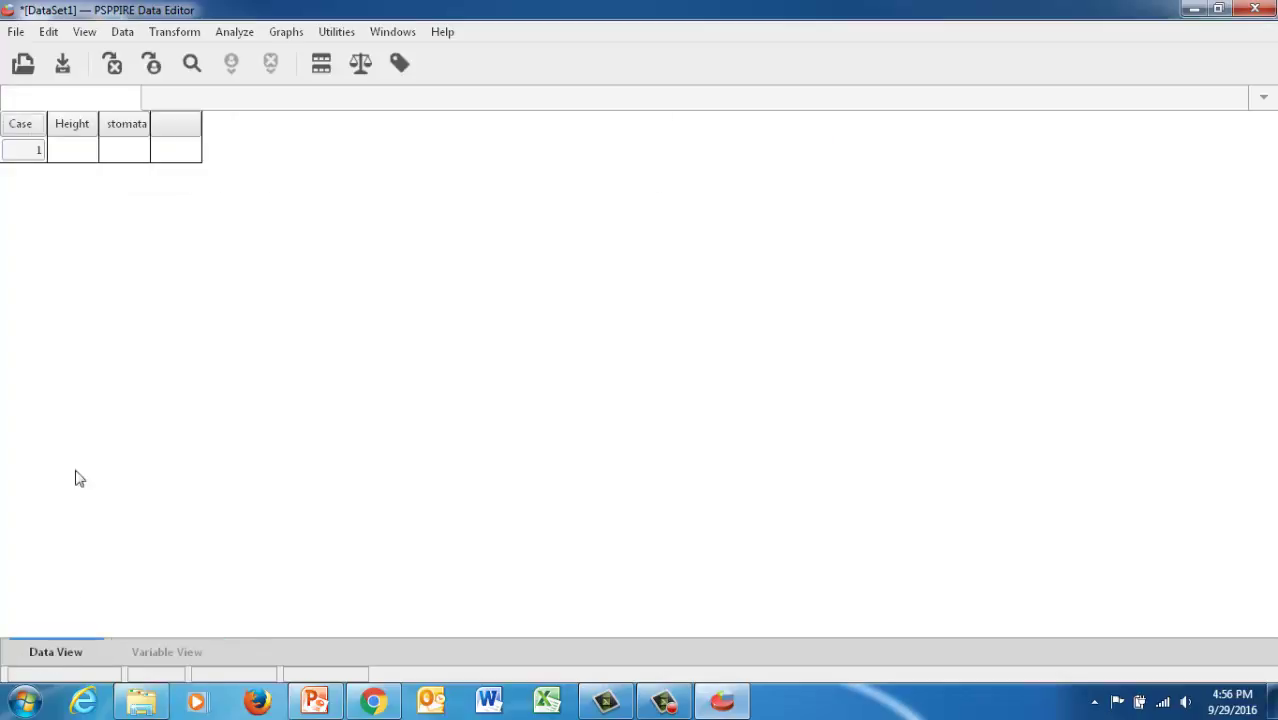
left_click(66, 152)
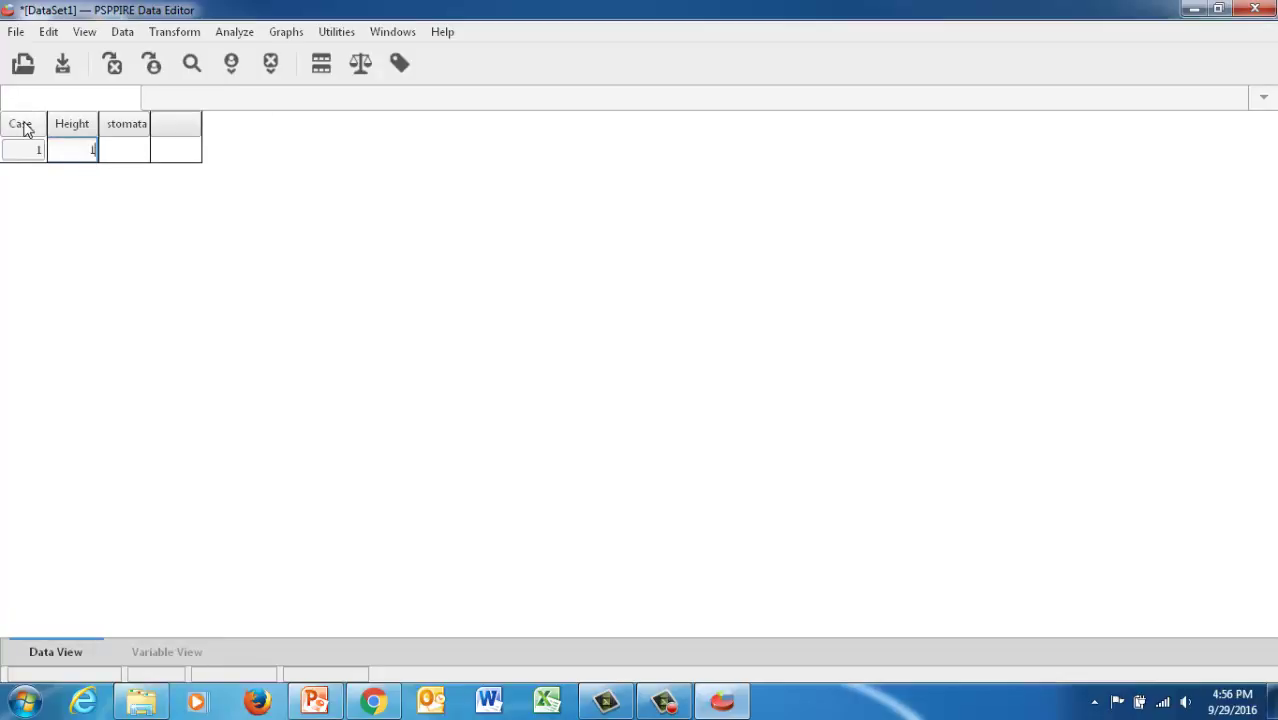
left_click(143, 157)
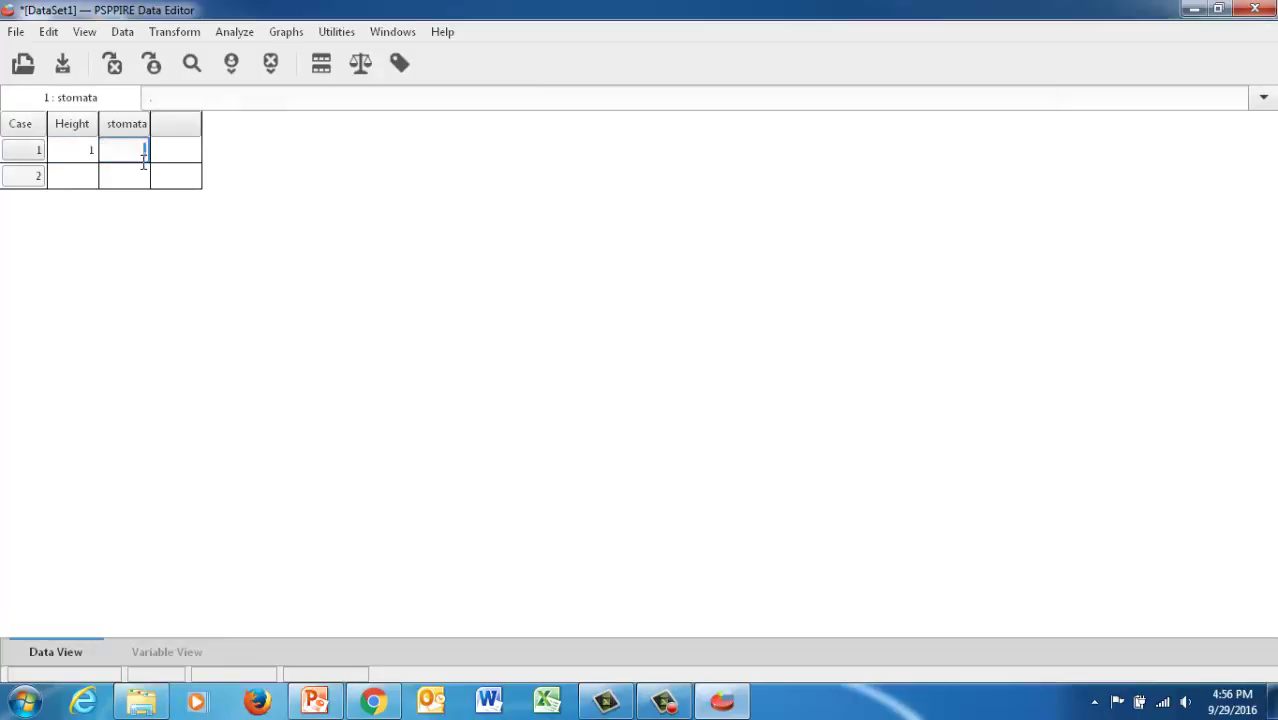
type("15")
left_click(84, 177)
type("1")
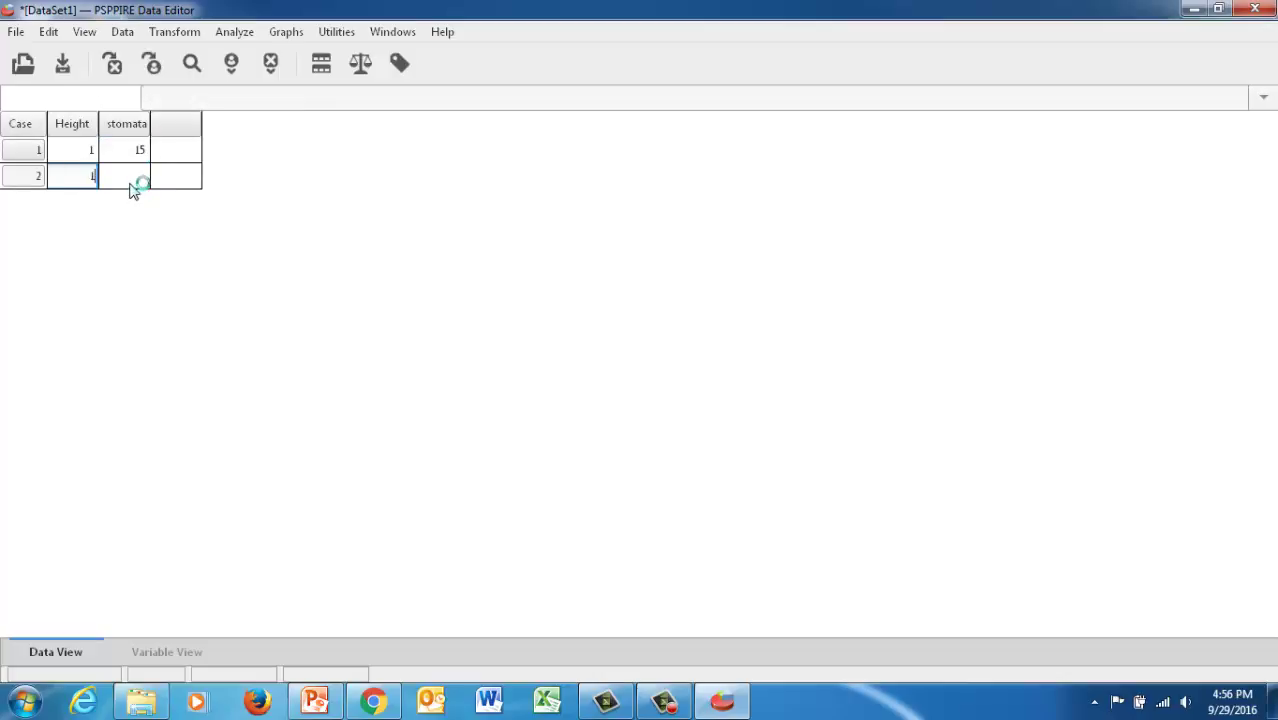
left_click(133, 181)
type("25")
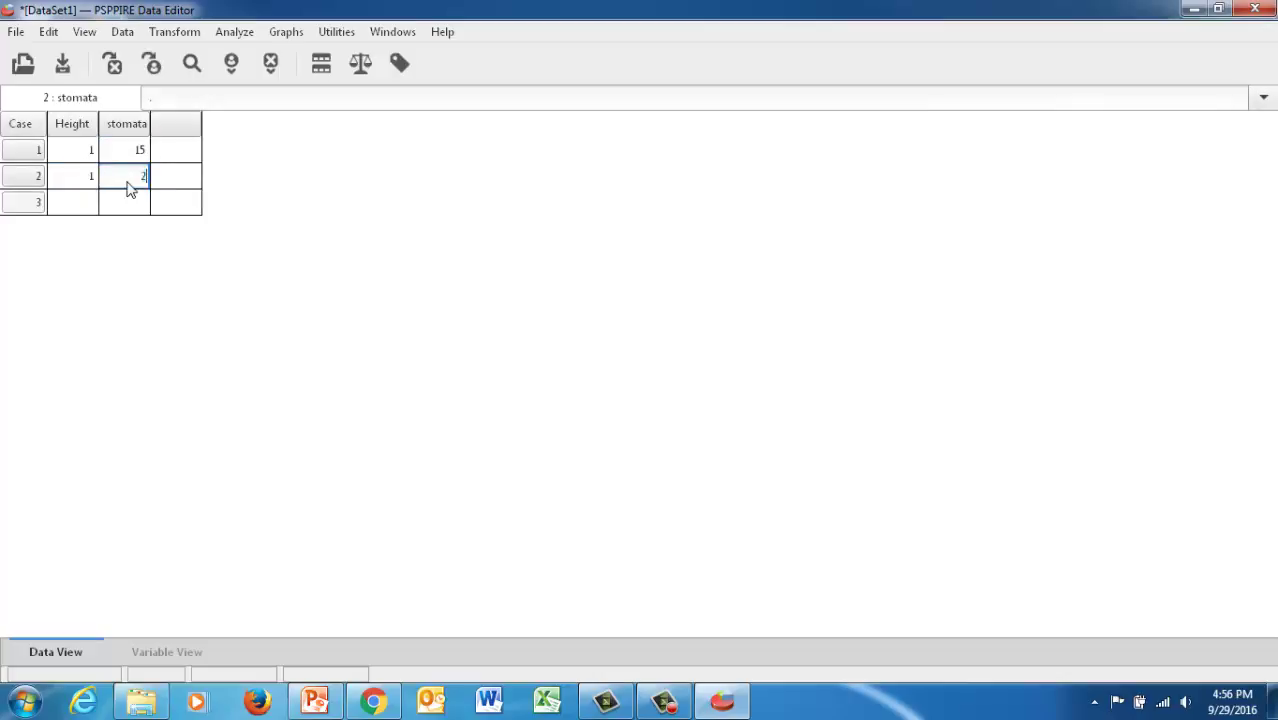
left_click(82, 210)
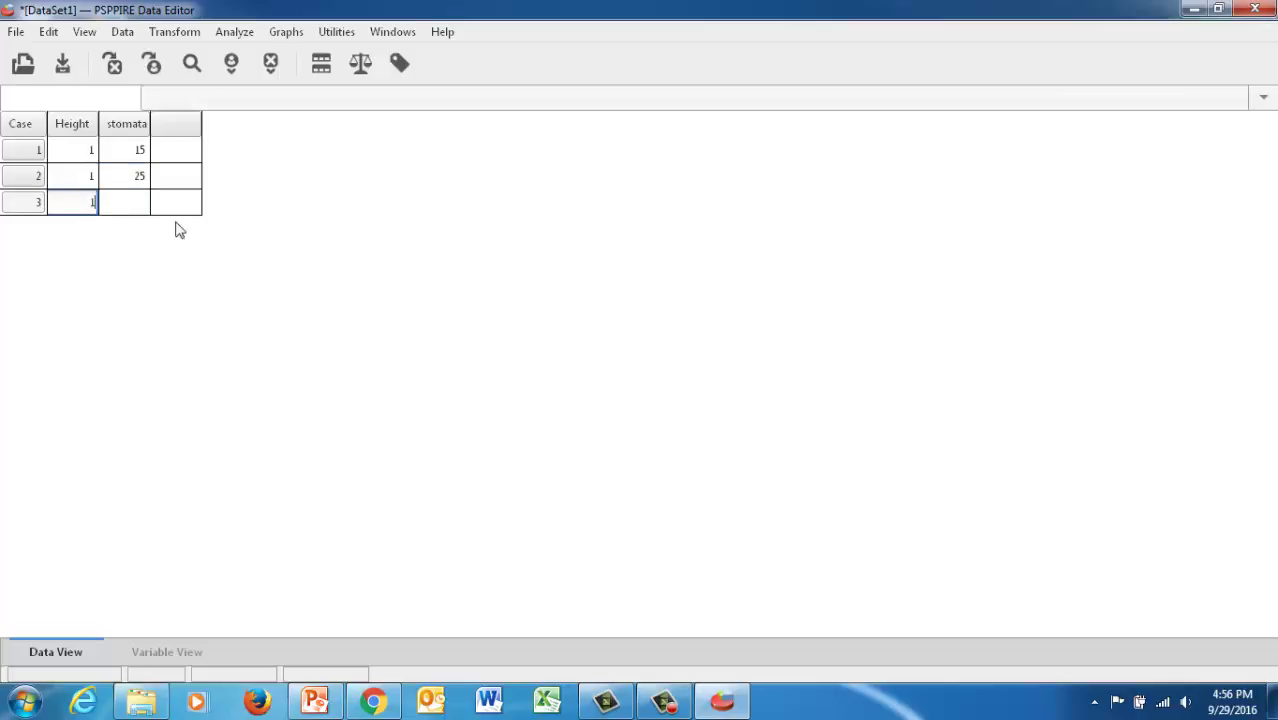
type("1")
left_click(120, 206)
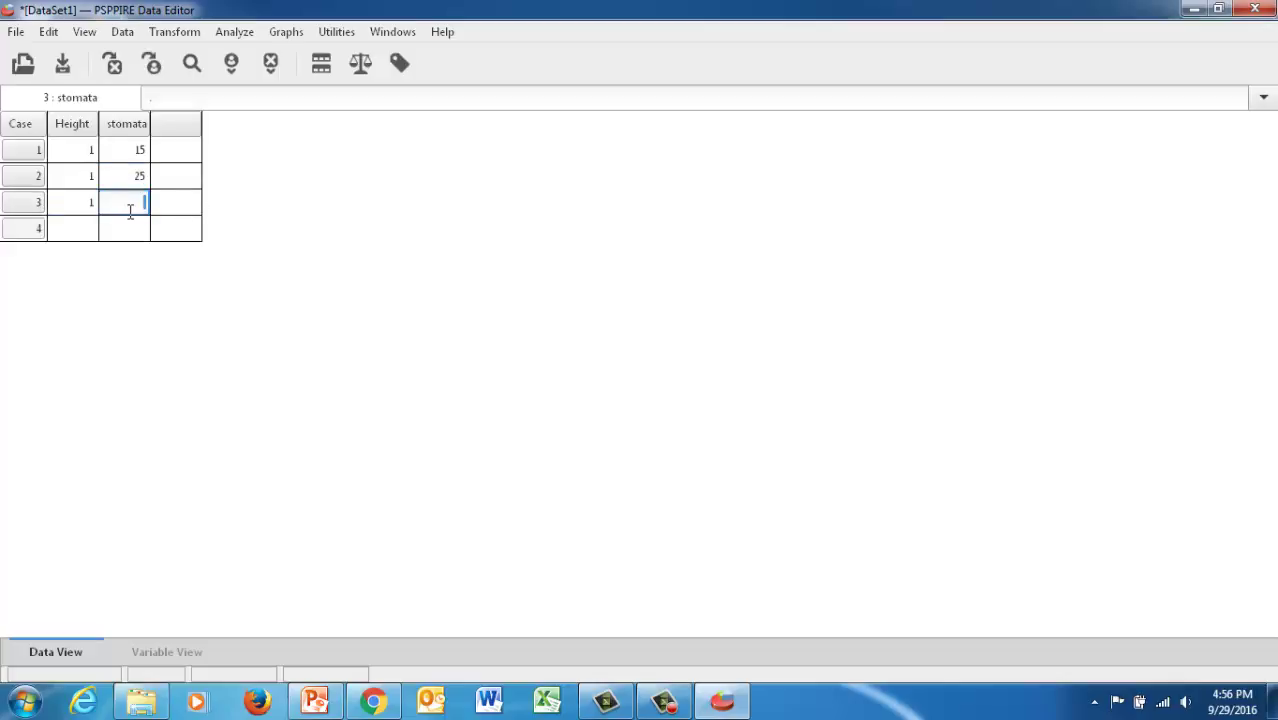
type("85")
left_click(85, 237)
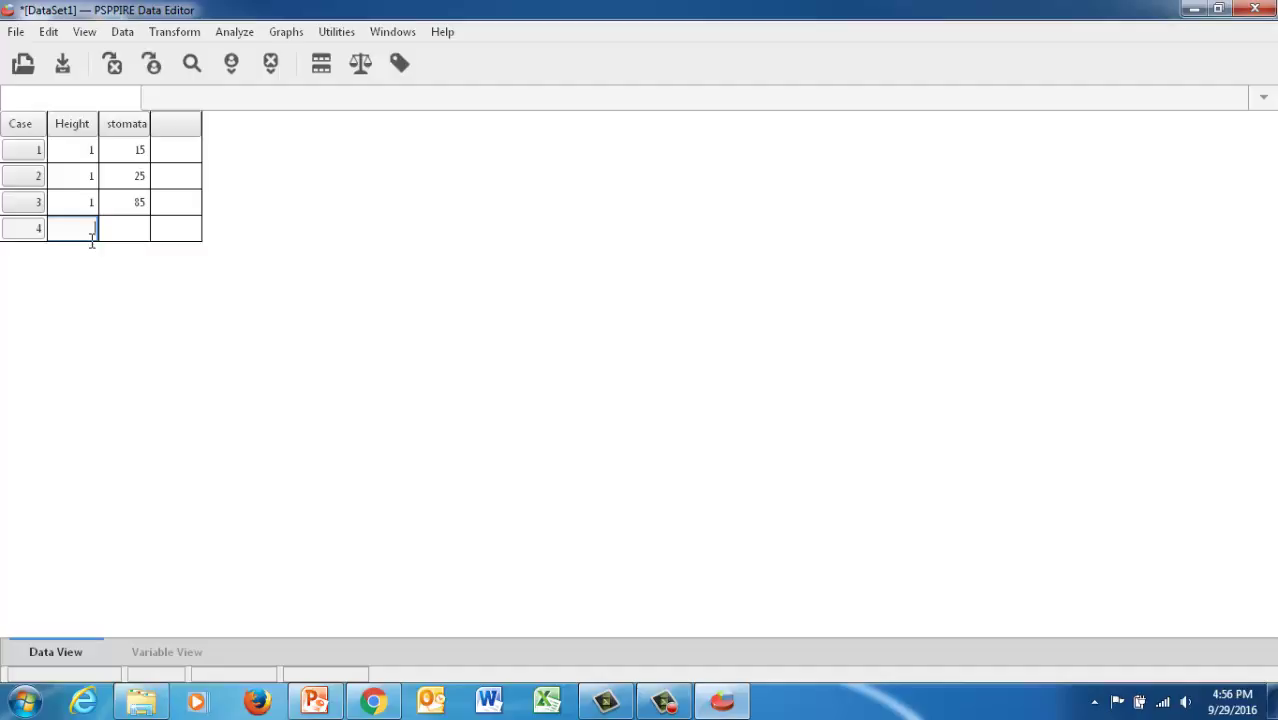
type("1")
left_click(140, 237)
type("55")
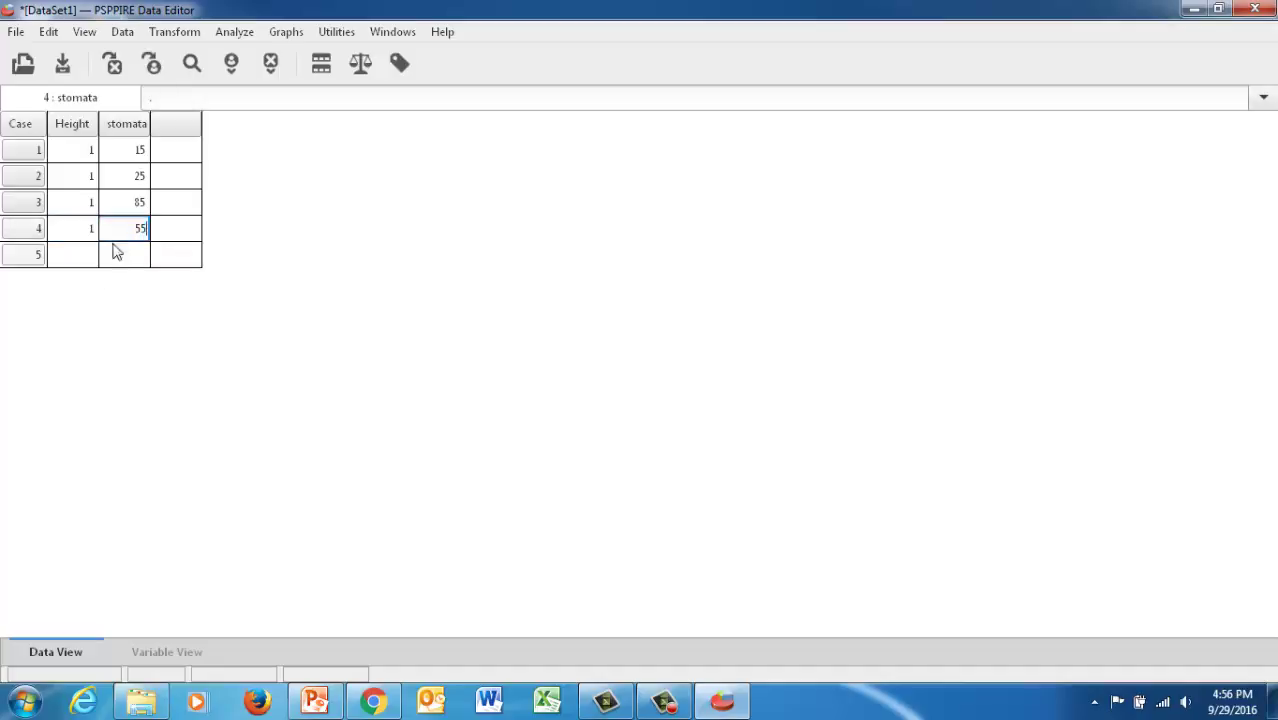
left_click(85, 257)
type("1")
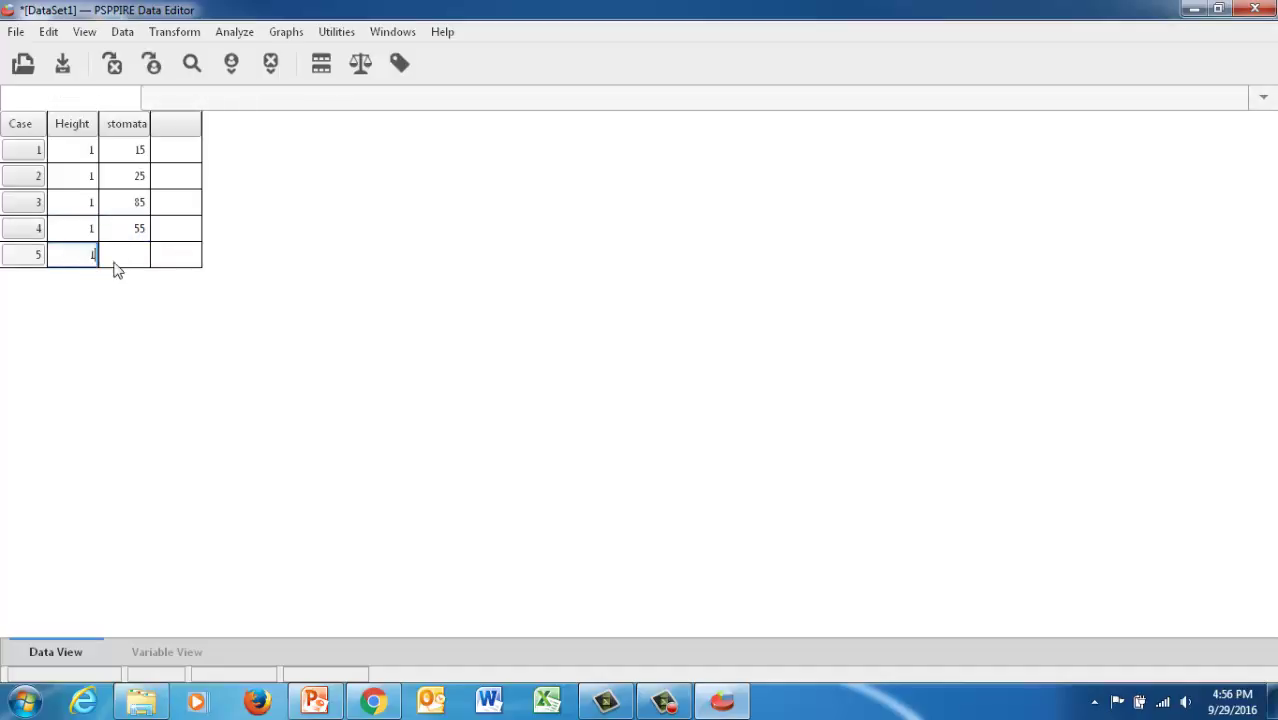
left_click(132, 260)
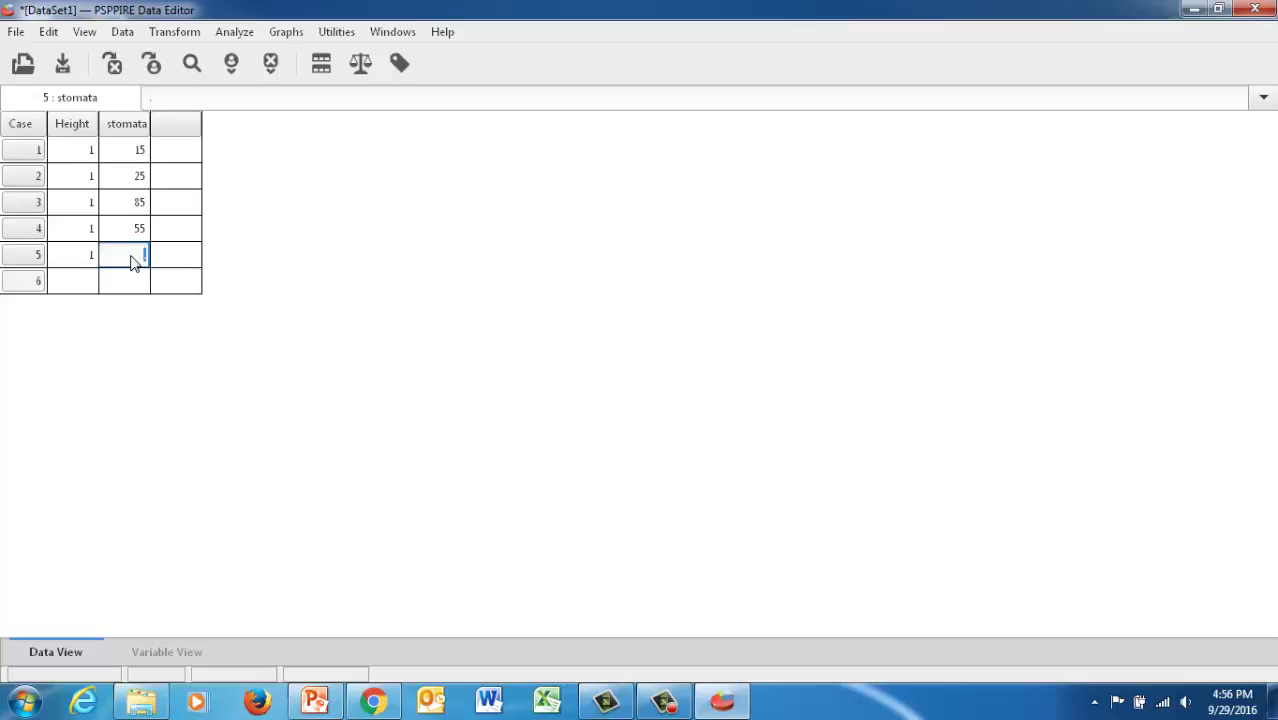
type("103")
left_click(88, 285)
type("1")
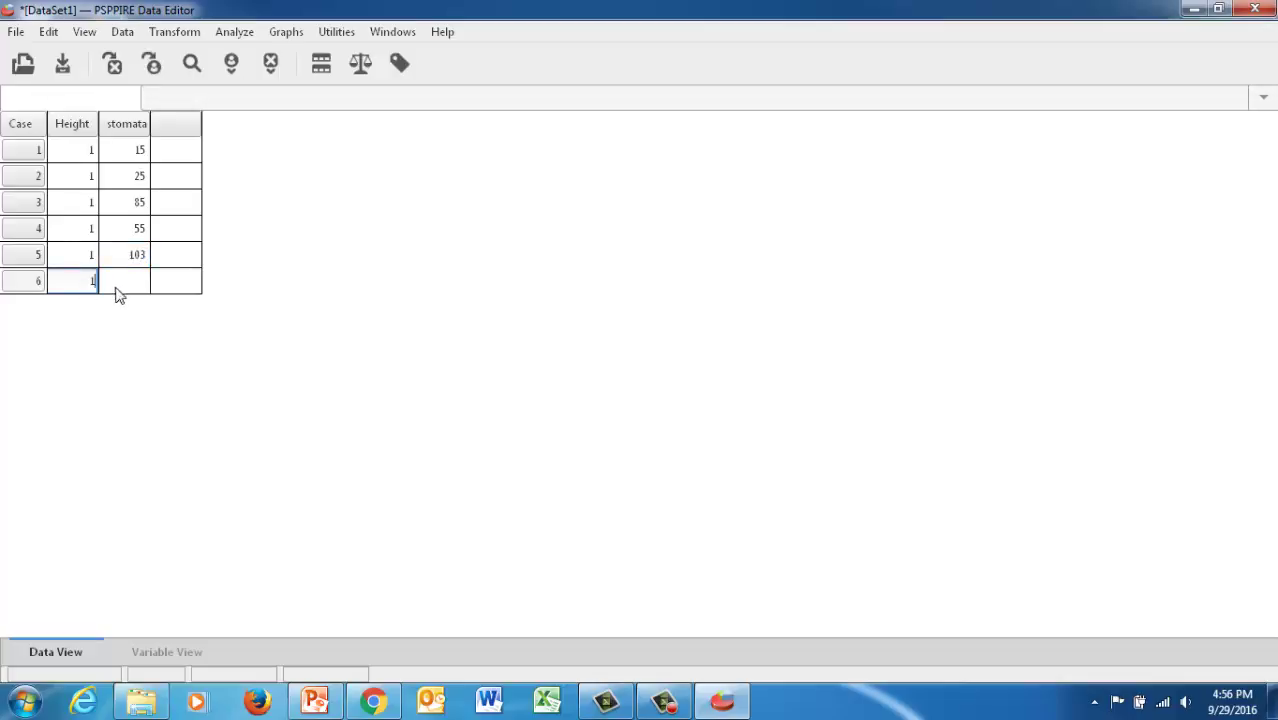
left_click(117, 288)
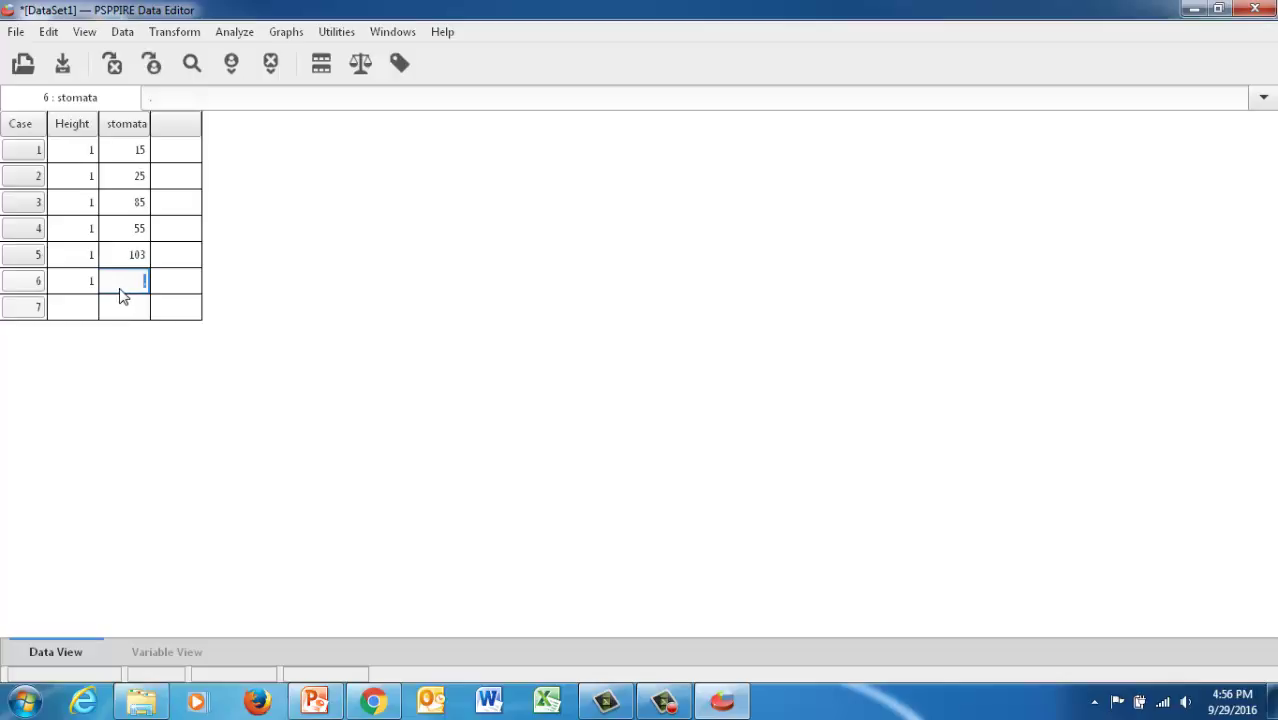
type("75")
Enter cases 7–12 with Height 2 and stomata 12, 42, 28, 18, 25, 25, correcting case 9's Height
left_click(80, 312)
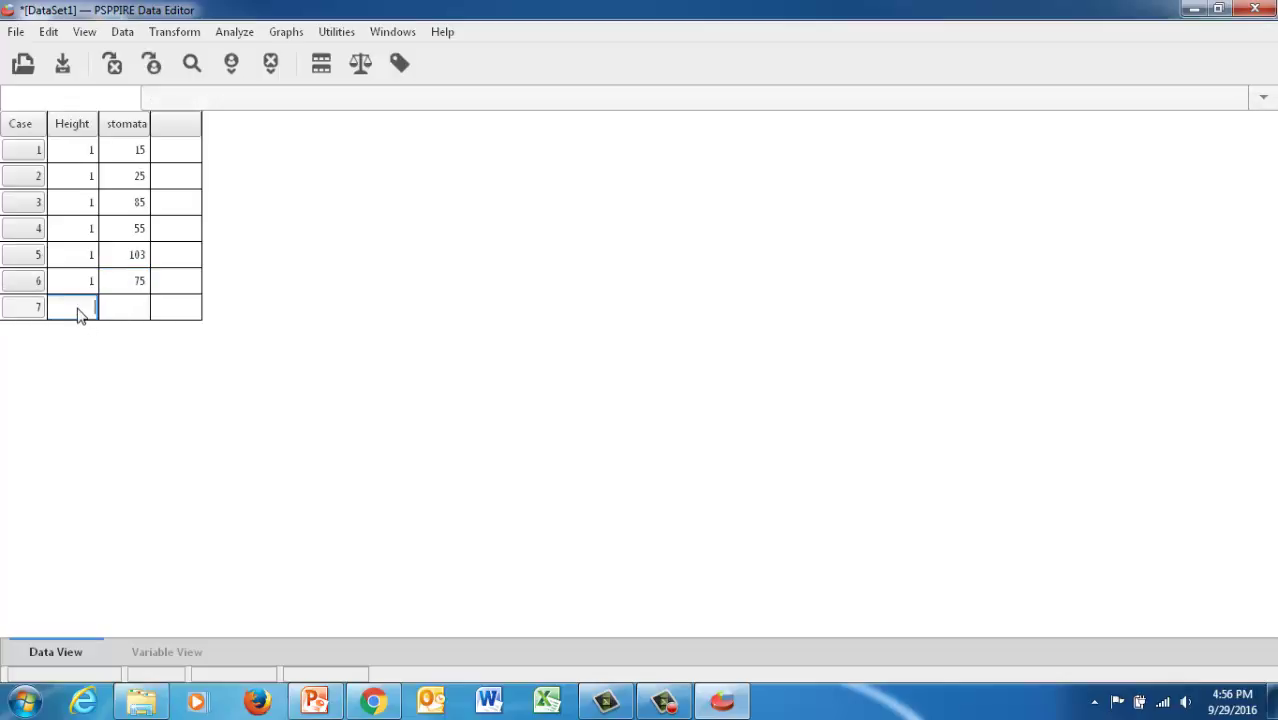
type("2")
left_click(136, 311)
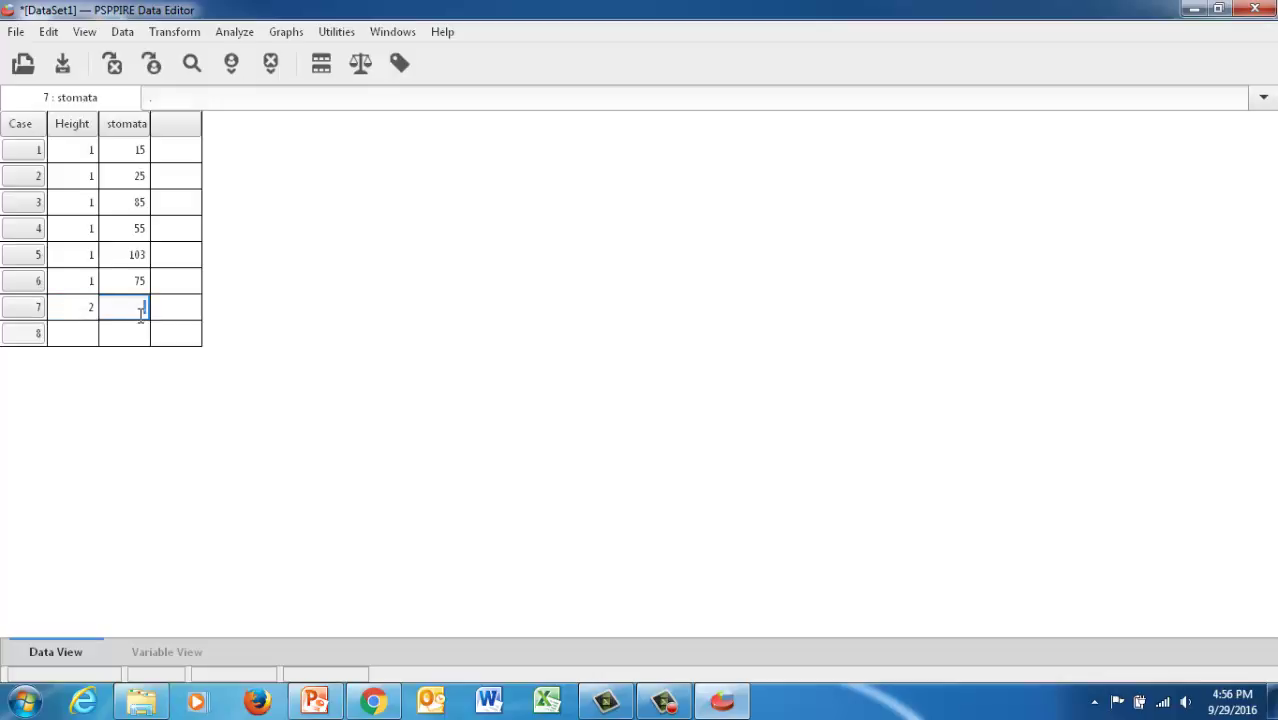
type("12")
left_click(88, 334)
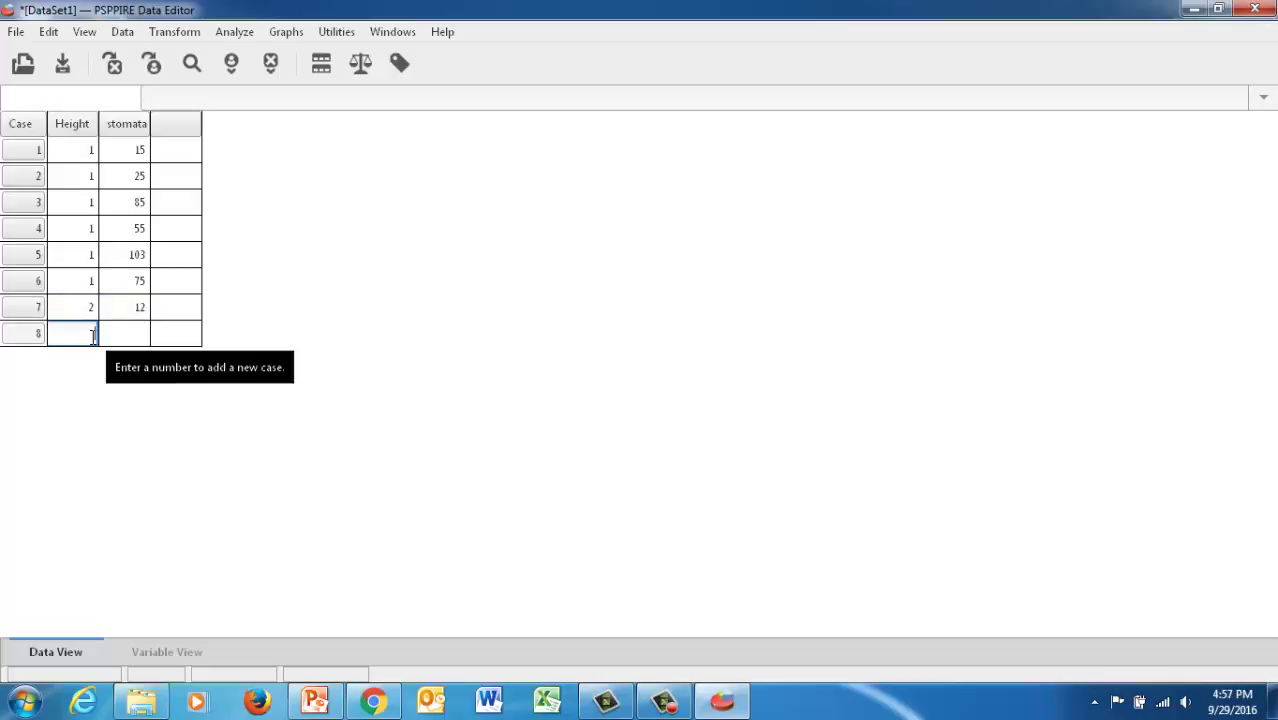
type("2")
left_click(126, 337)
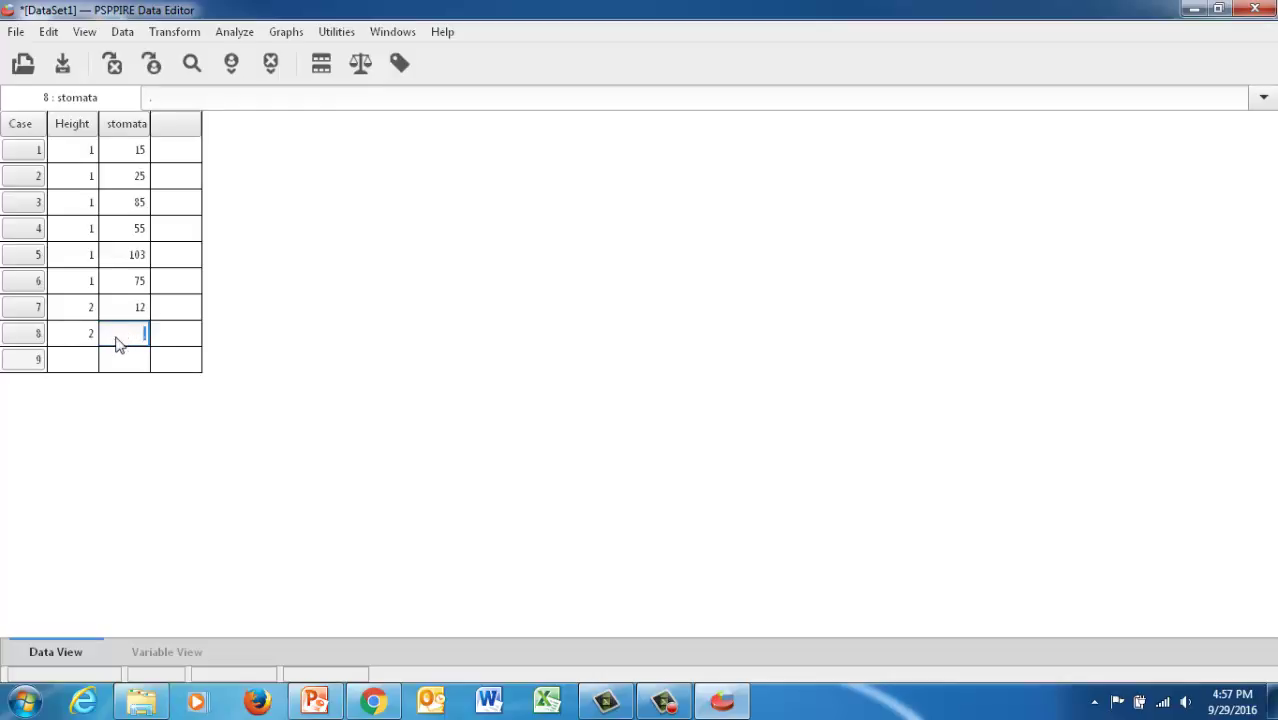
type("42")
left_click(90, 360)
type("5")
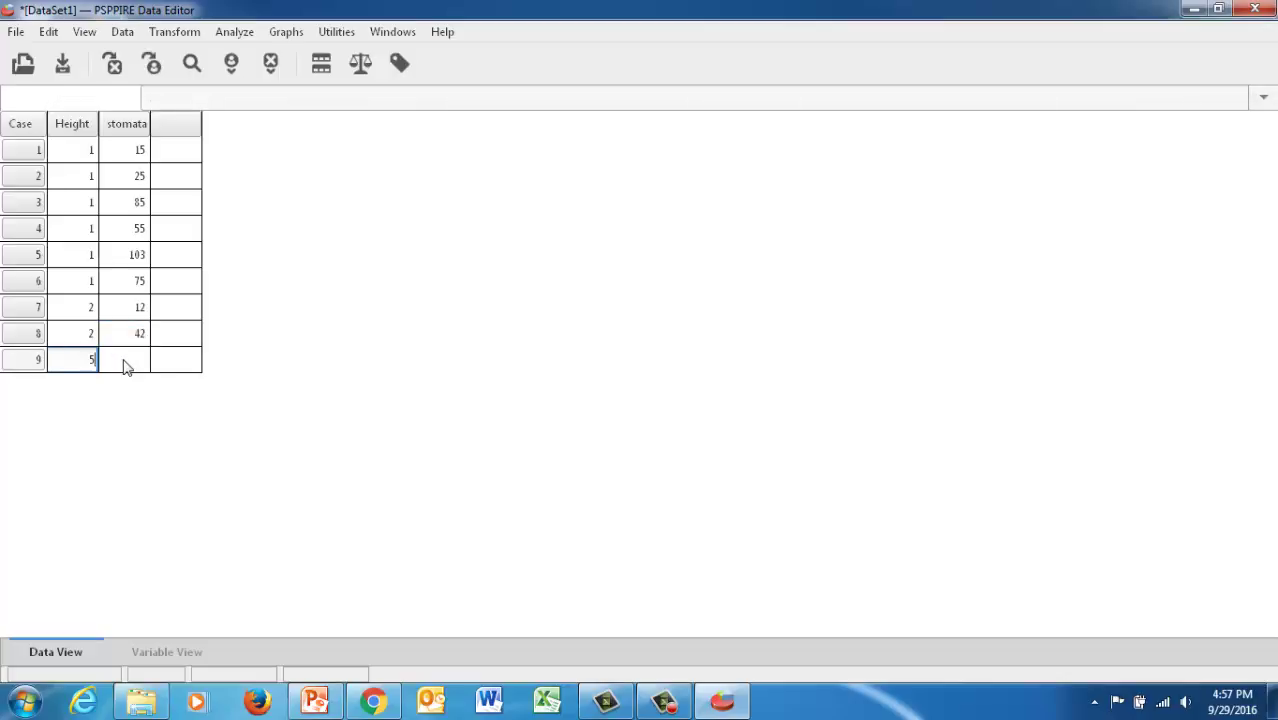
left_click(125, 366)
type("28")
left_click(91, 385)
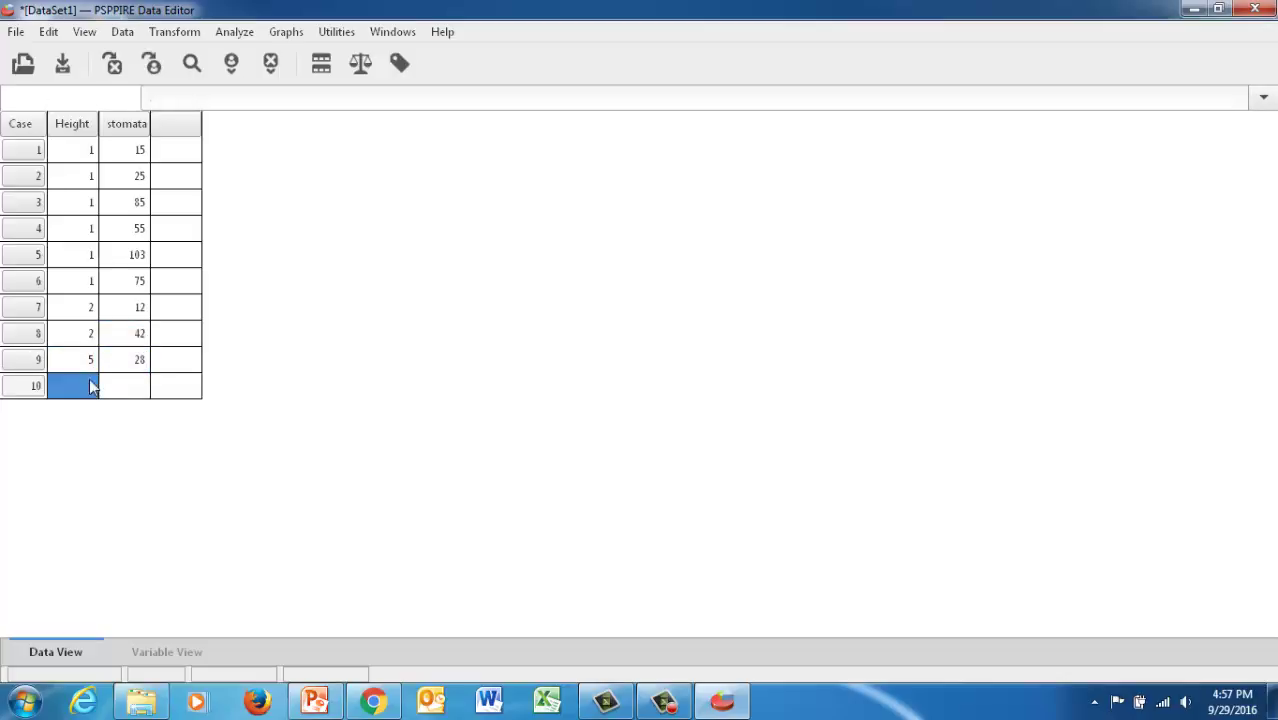
left_click(122, 385)
type("18")
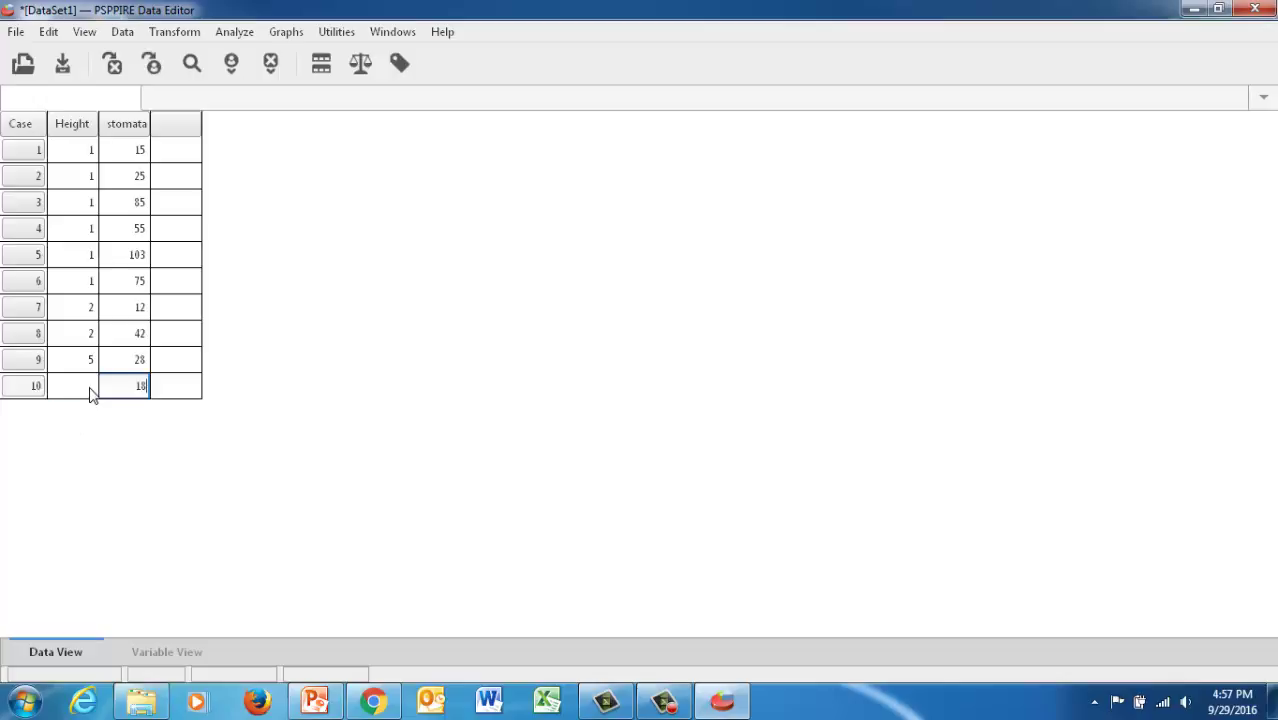
left_click(89, 391)
type("2")
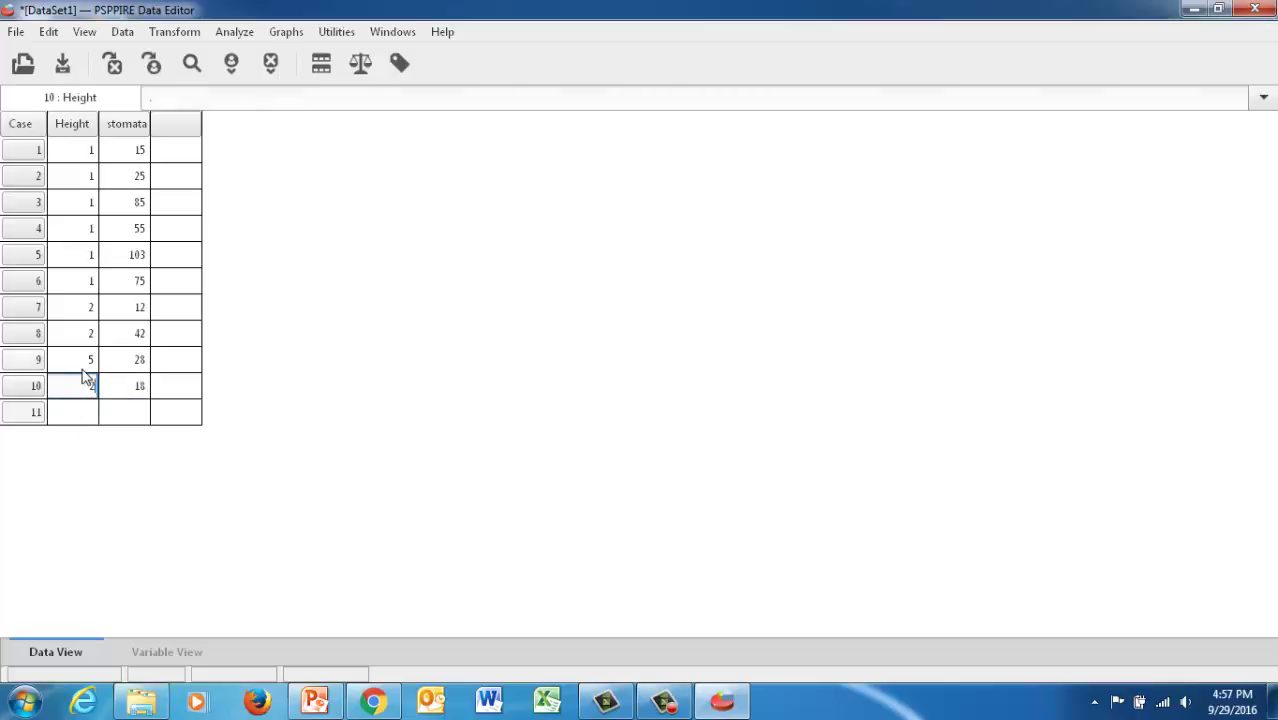
left_click(86, 363)
type("2")
left_click(78, 415)
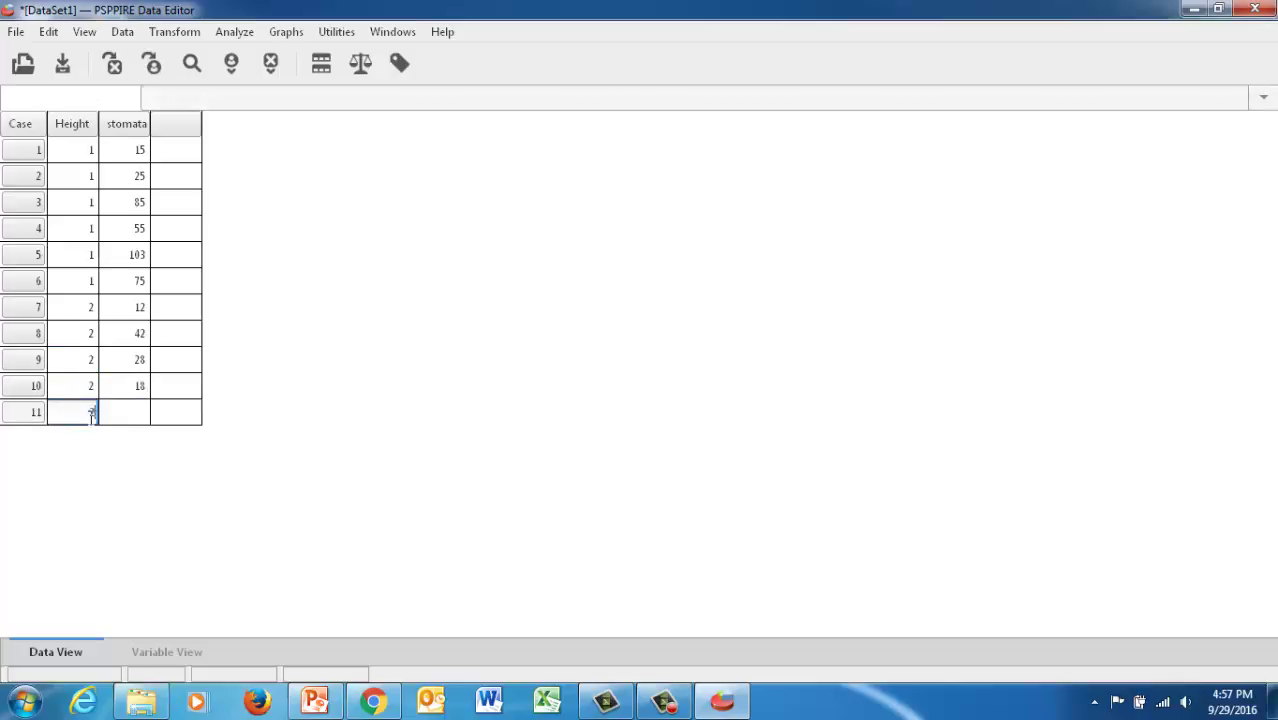
type("2")
left_click(126, 416)
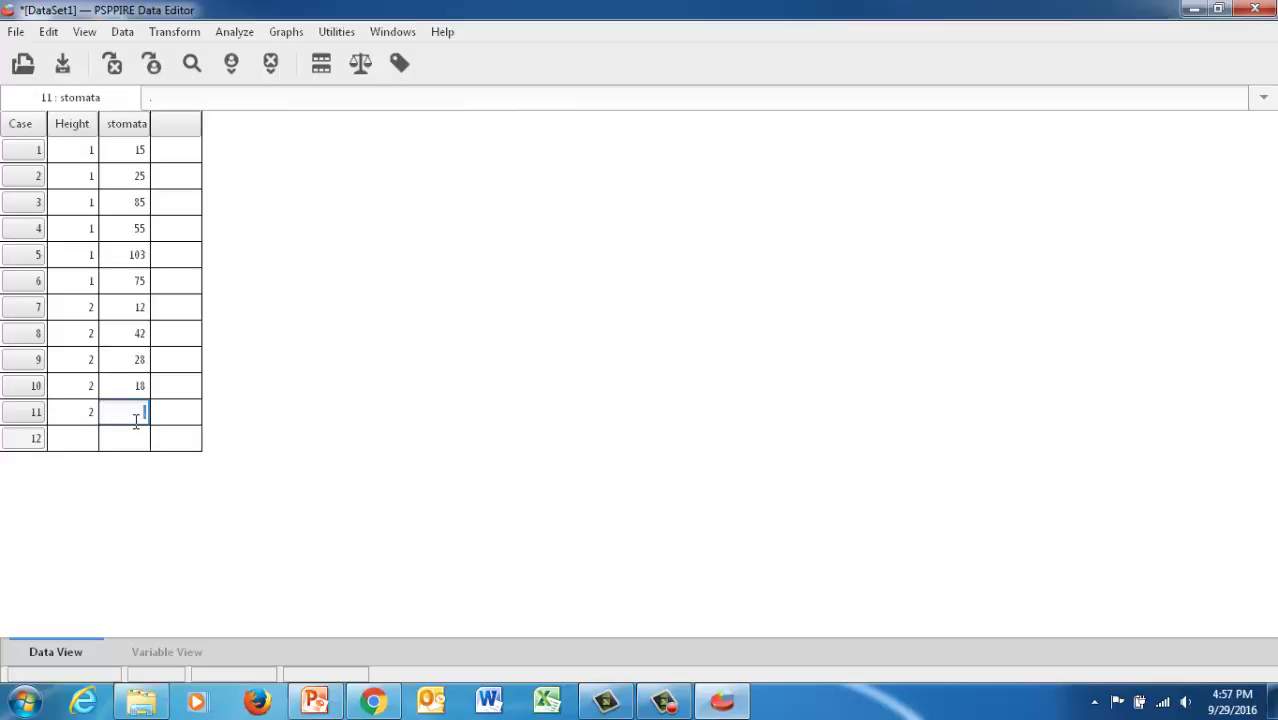
type("25")
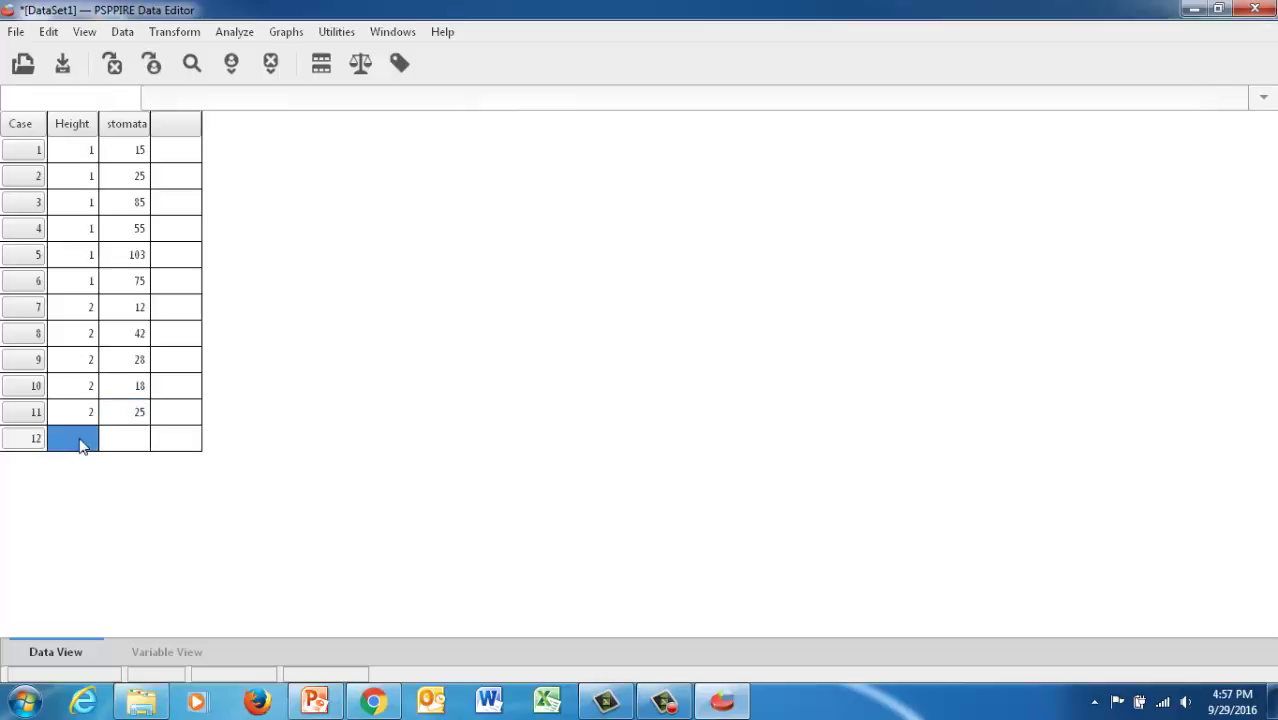
type("2")
left_click(131, 447)
type("25")
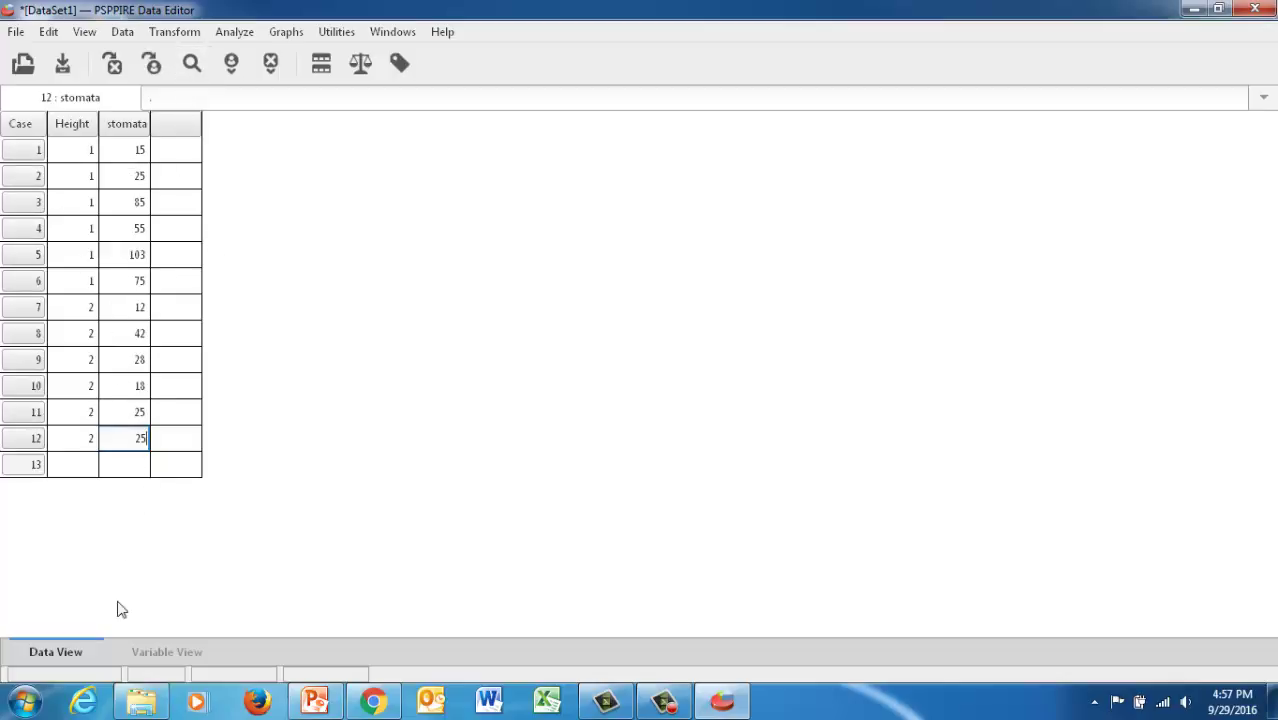
Review the variable definitions, return to the data grid and start Analyze > Compare Means > Independent Samples T Test
left_click(165, 651)
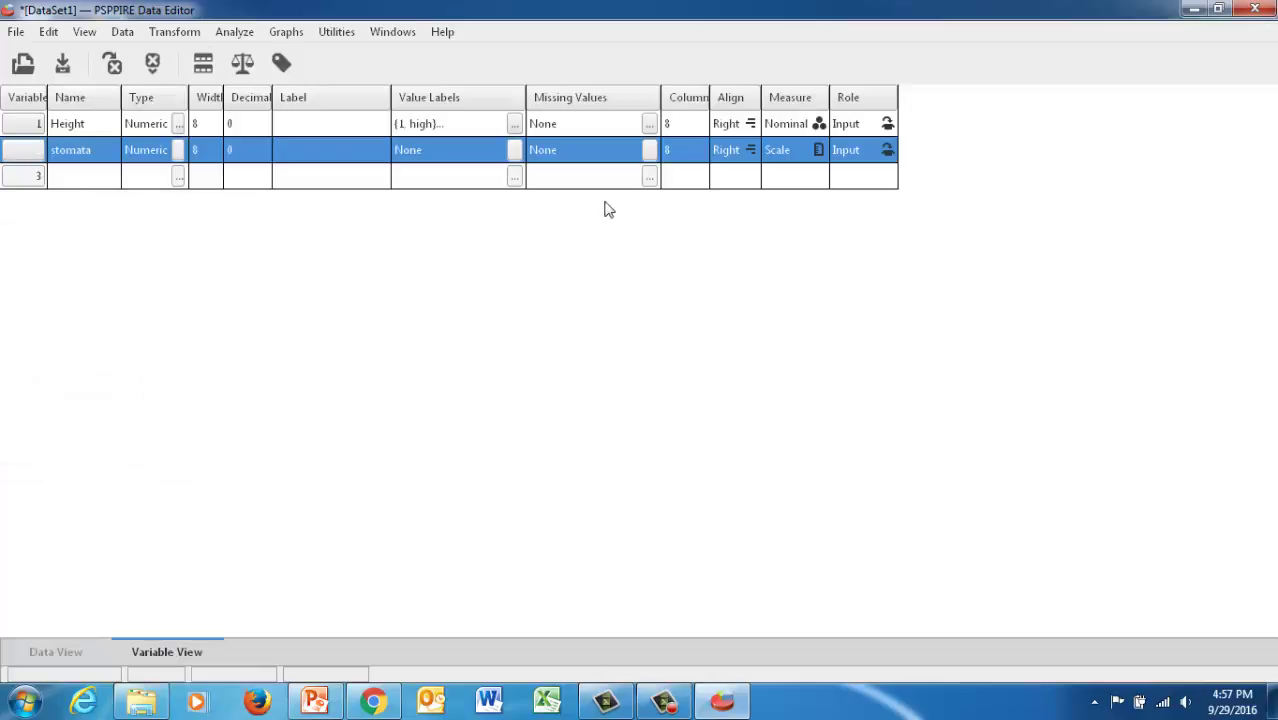
left_click(72, 655)
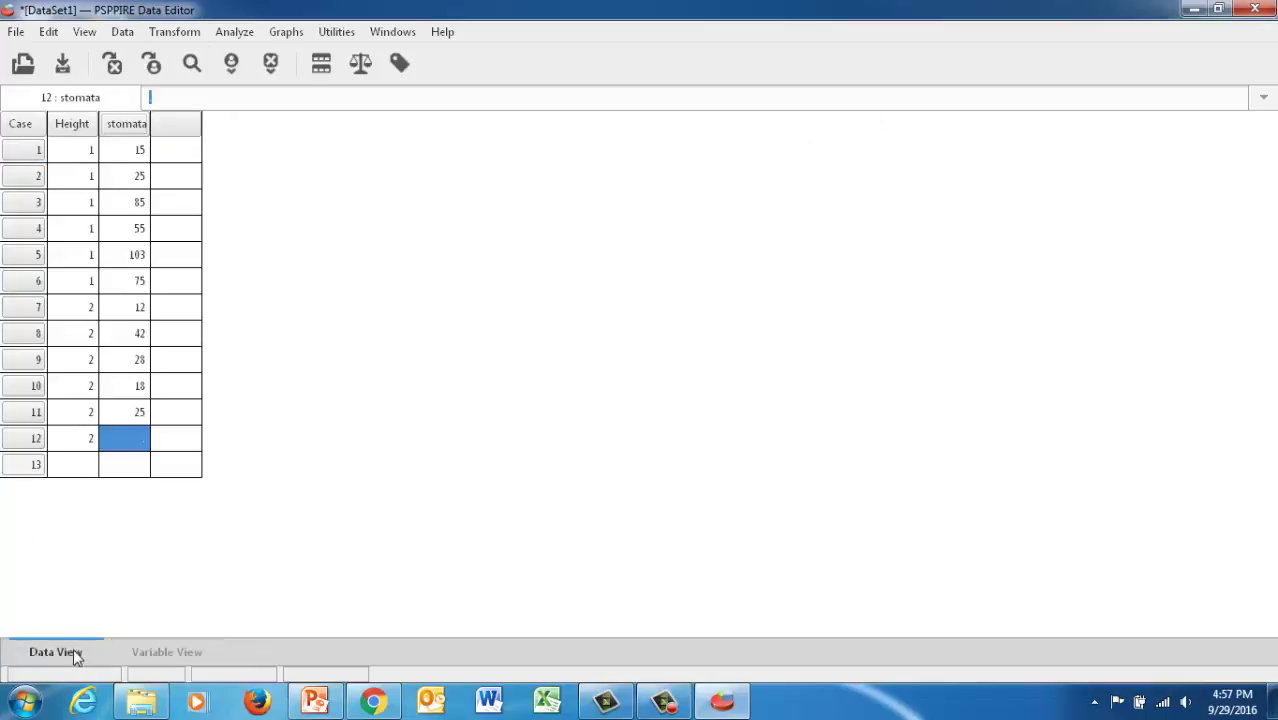
left_click(223, 34)
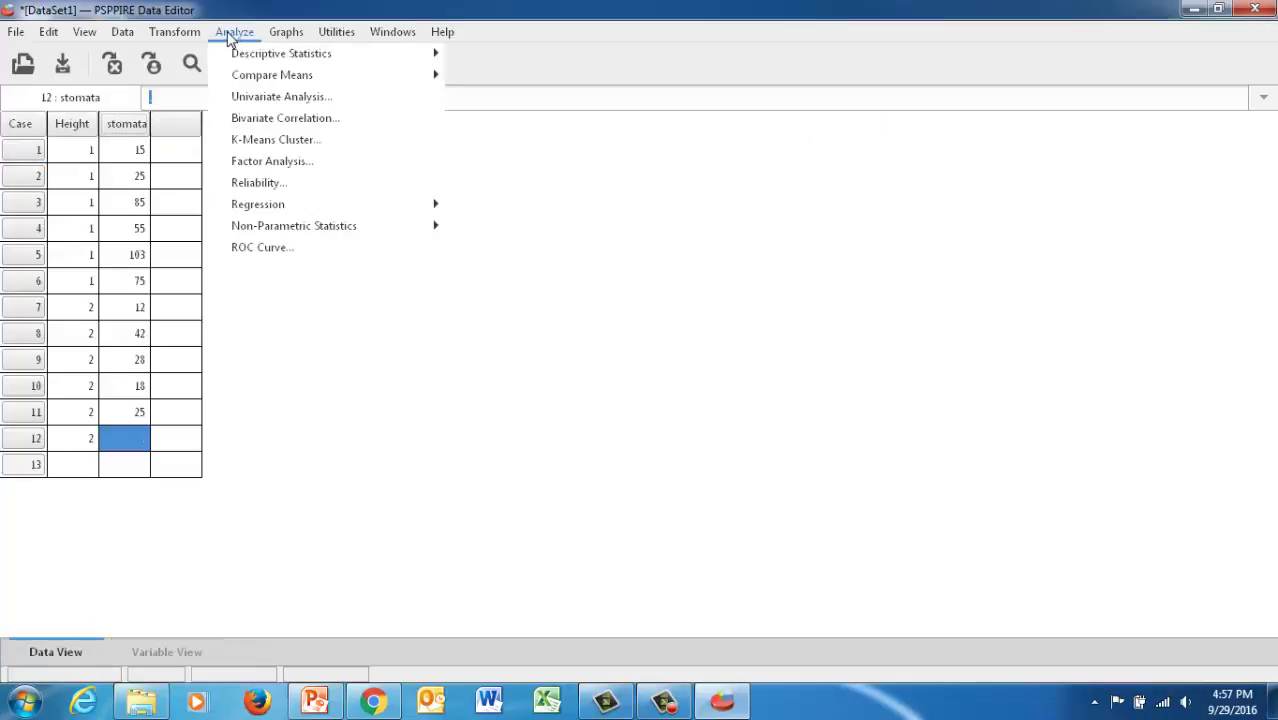
mouse_move(248, 82)
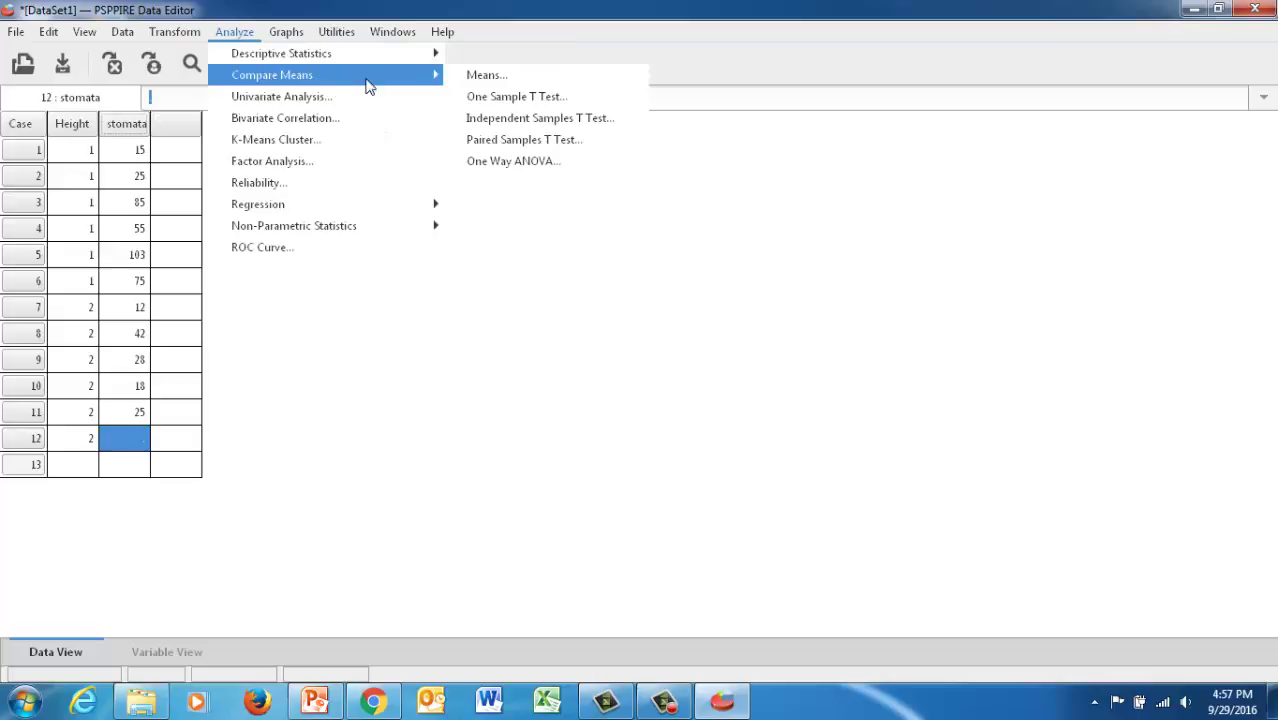
left_click(553, 120)
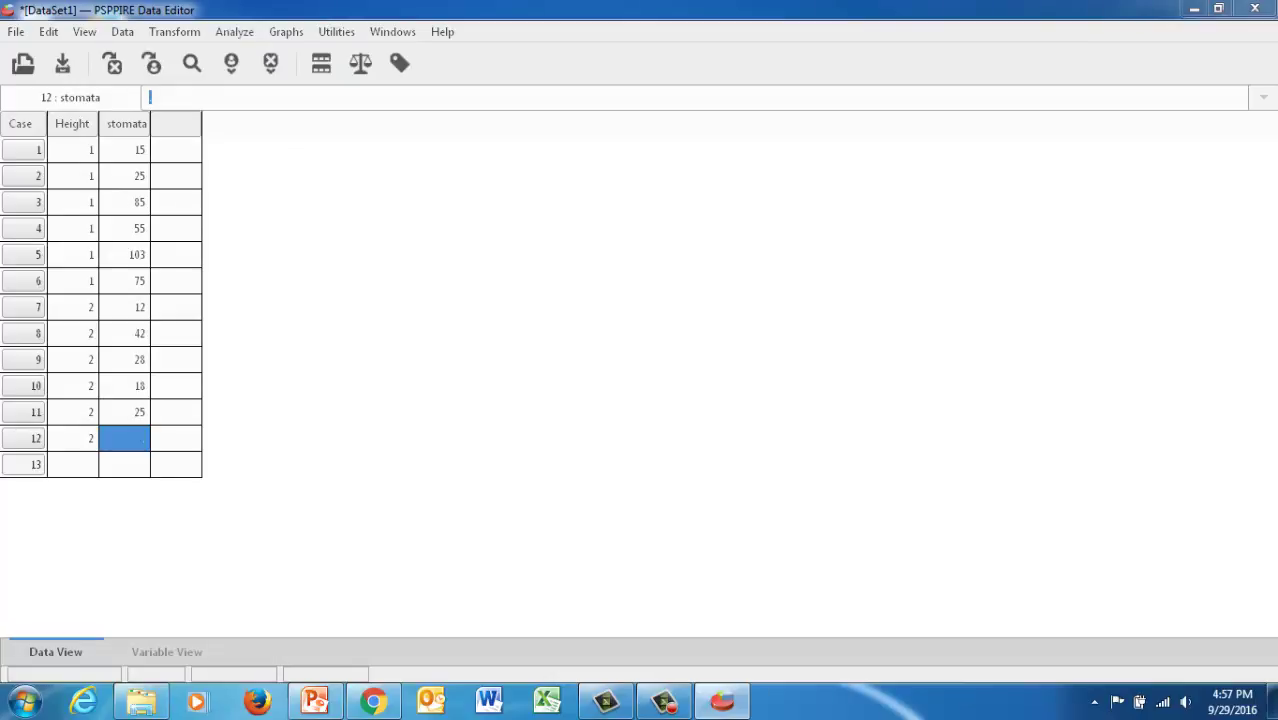
Set stomata as the test variable and Height as the grouping variable for the t-test
left_click_drag(727, 388, 737, 193)
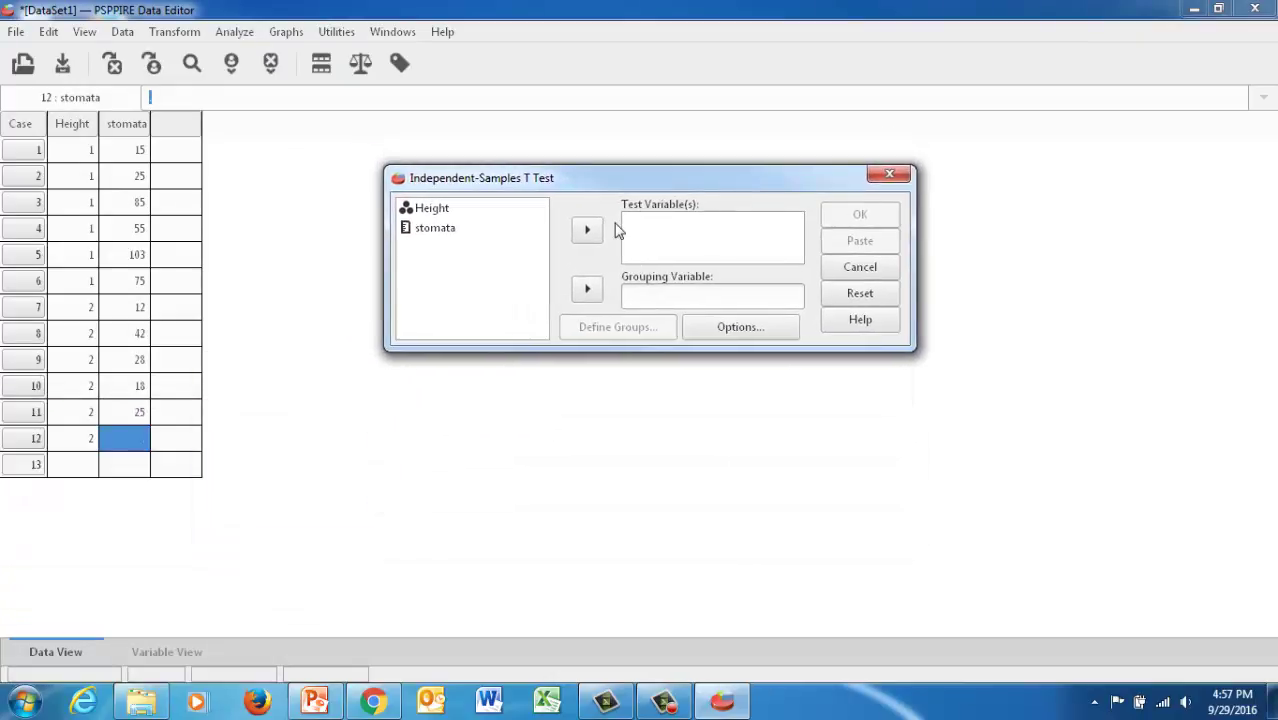
left_click(443, 214)
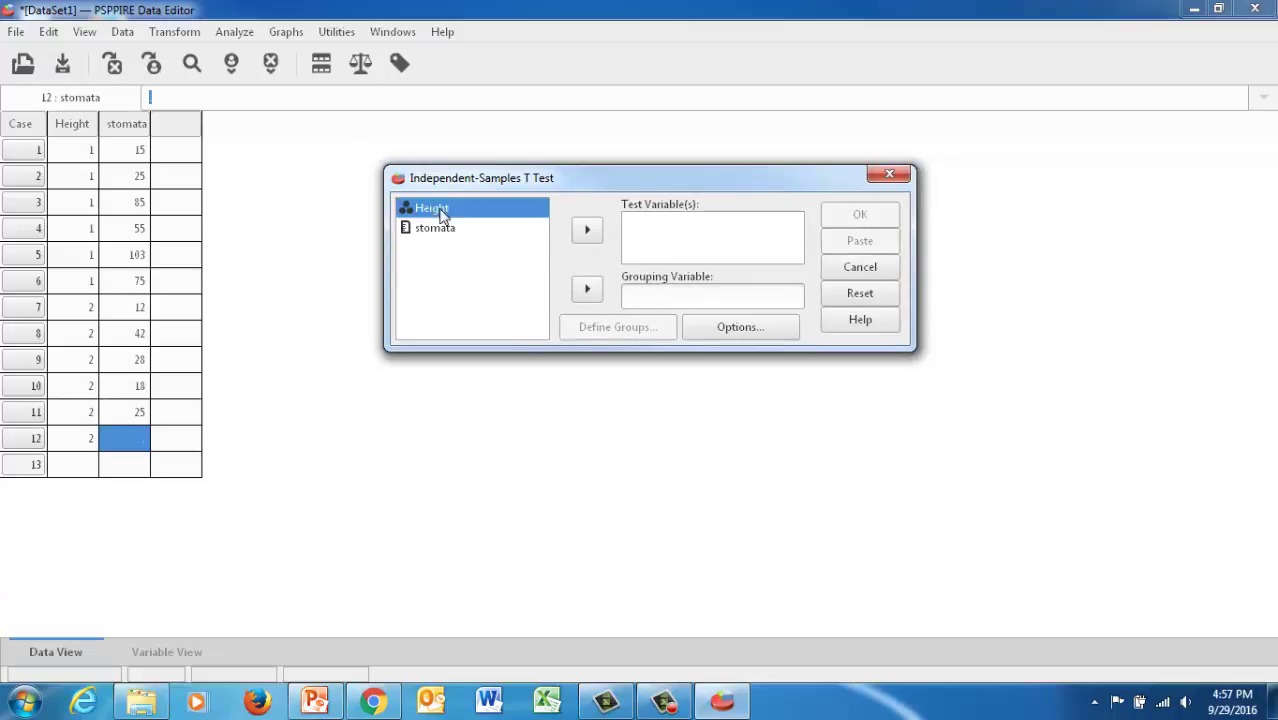
left_click(587, 289)
left_click(425, 232)
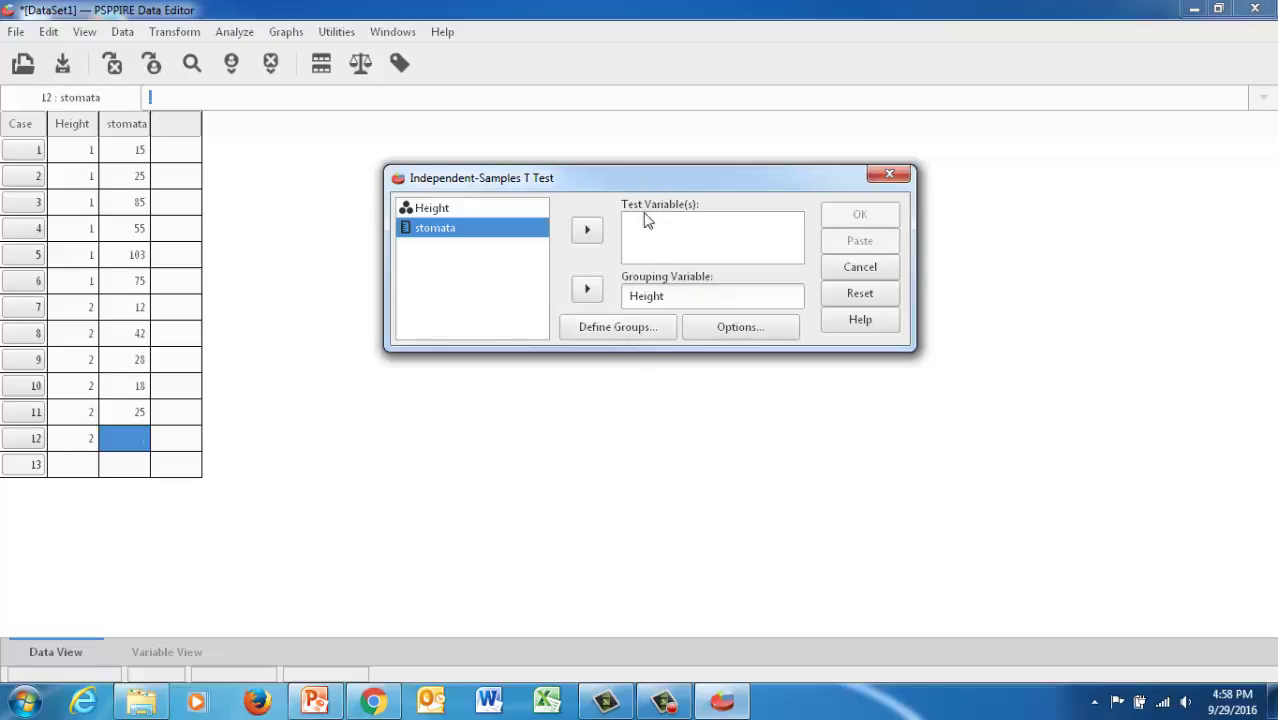
left_click(588, 232)
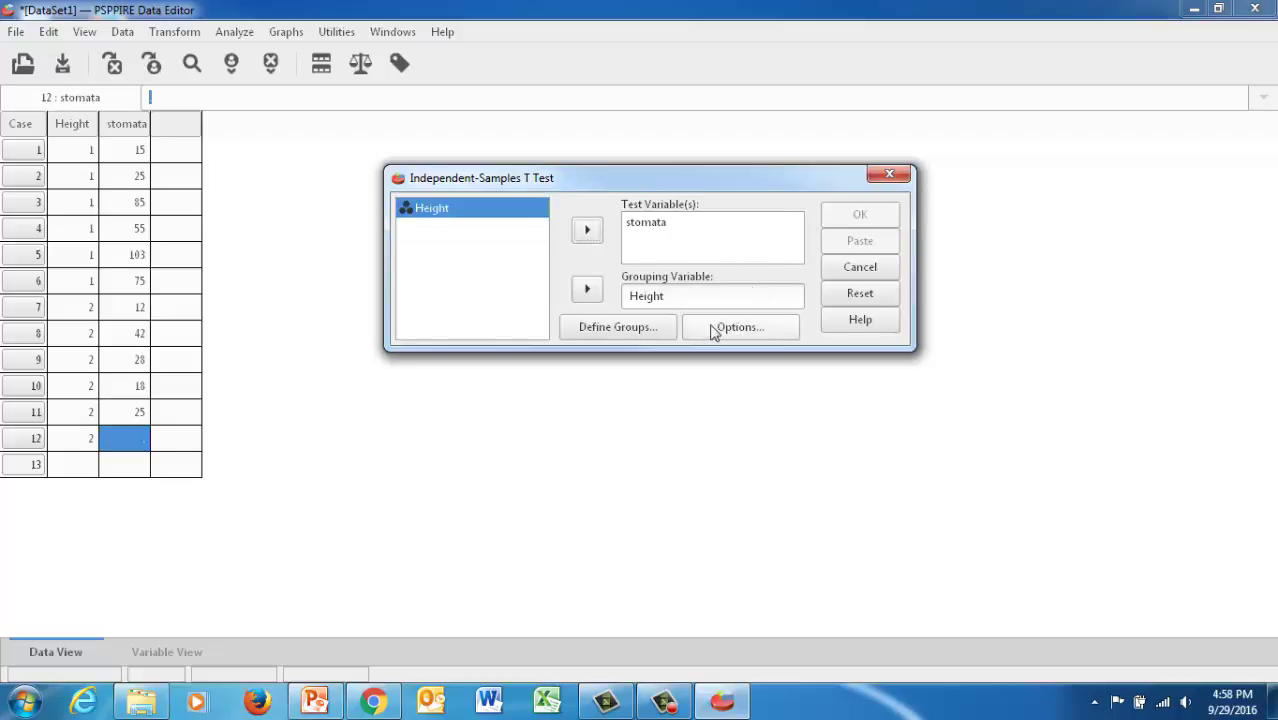
left_click(646, 334)
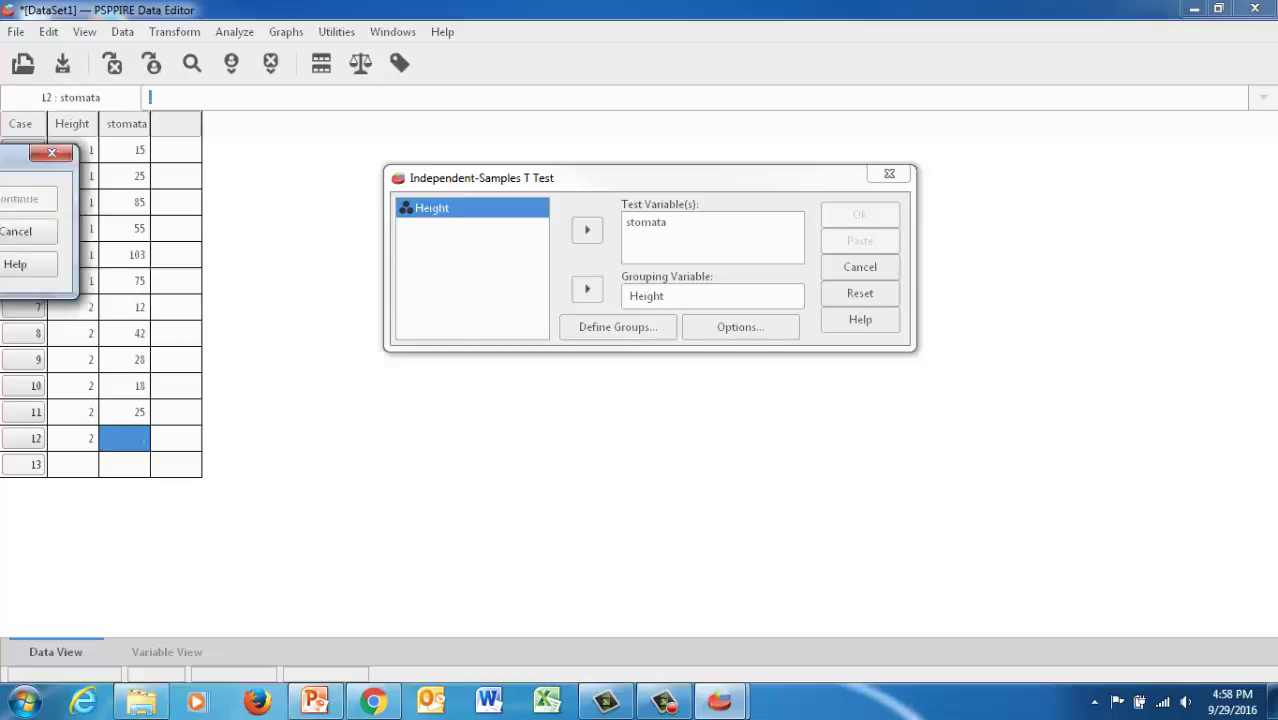
Define the t-test groups as high for Group 1 and low for Group 2
left_click(759, 205)
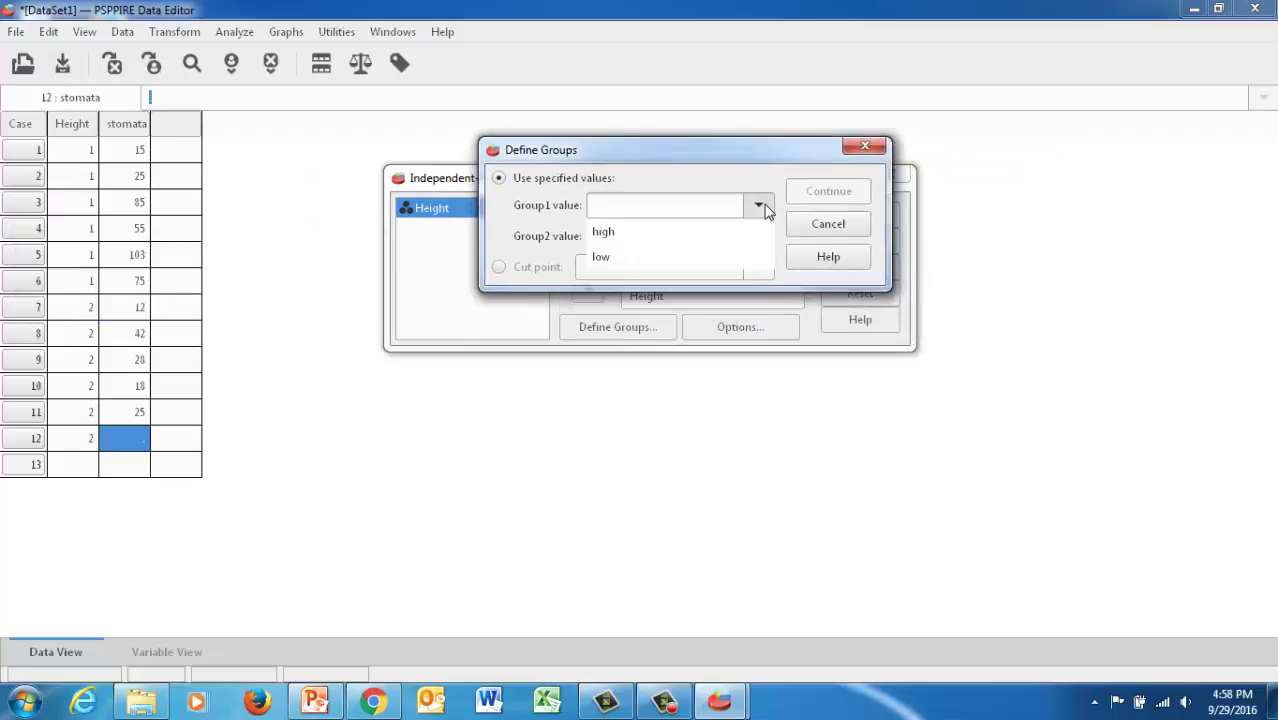
left_click(703, 240)
left_click(762, 238)
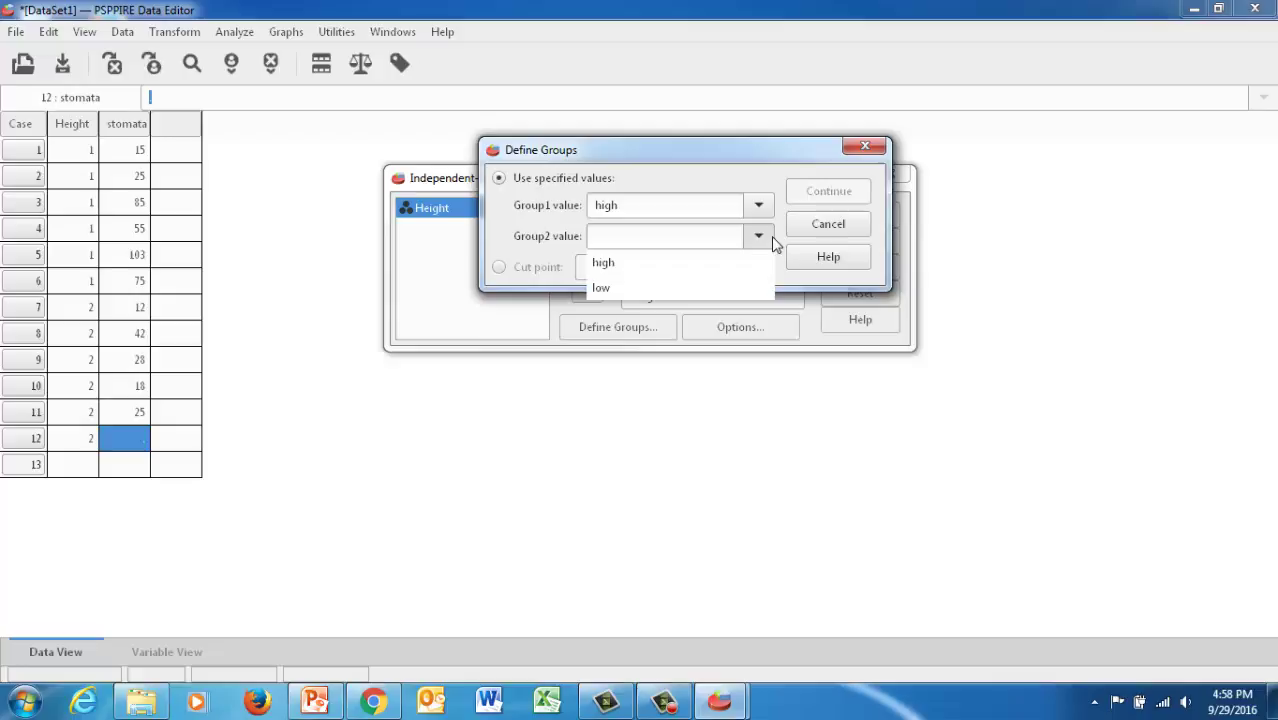
left_click(672, 284)
left_click(829, 192)
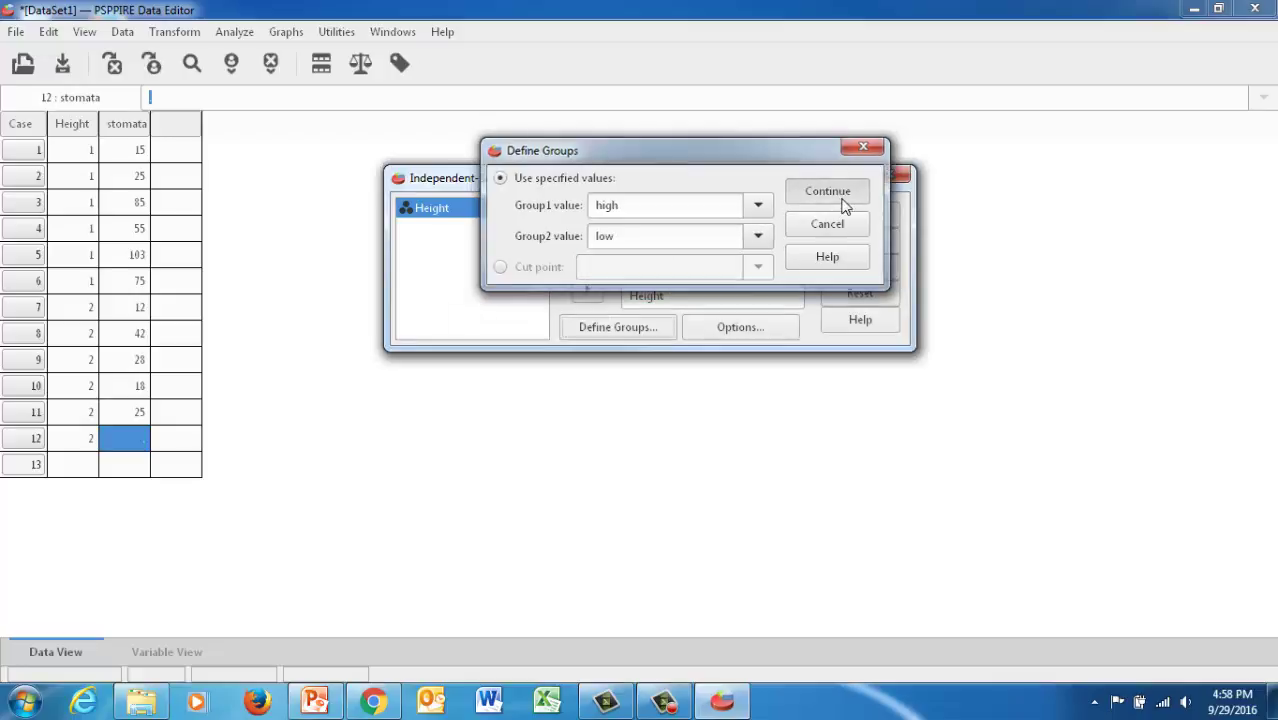
left_click(740, 330)
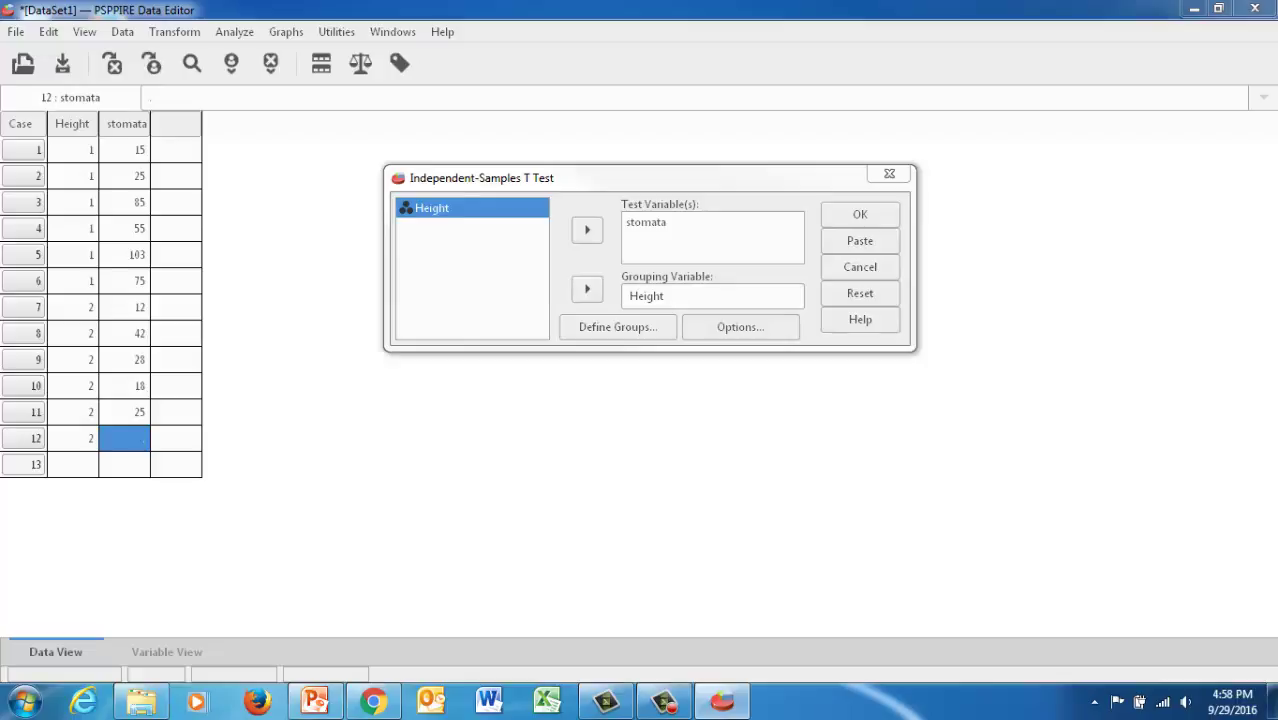
Keep the default 95% confidence interval in the t-test options and run the test
left_click_drag(40, 252, 561, 188)
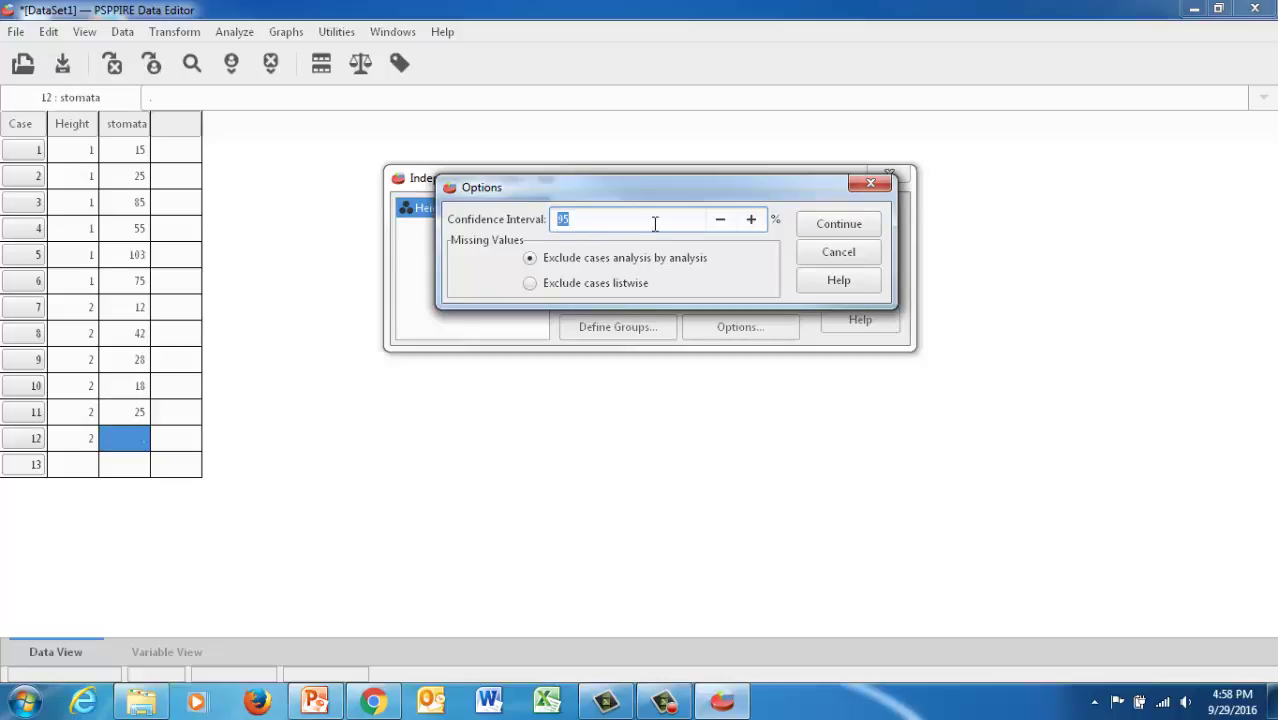
left_click(843, 227)
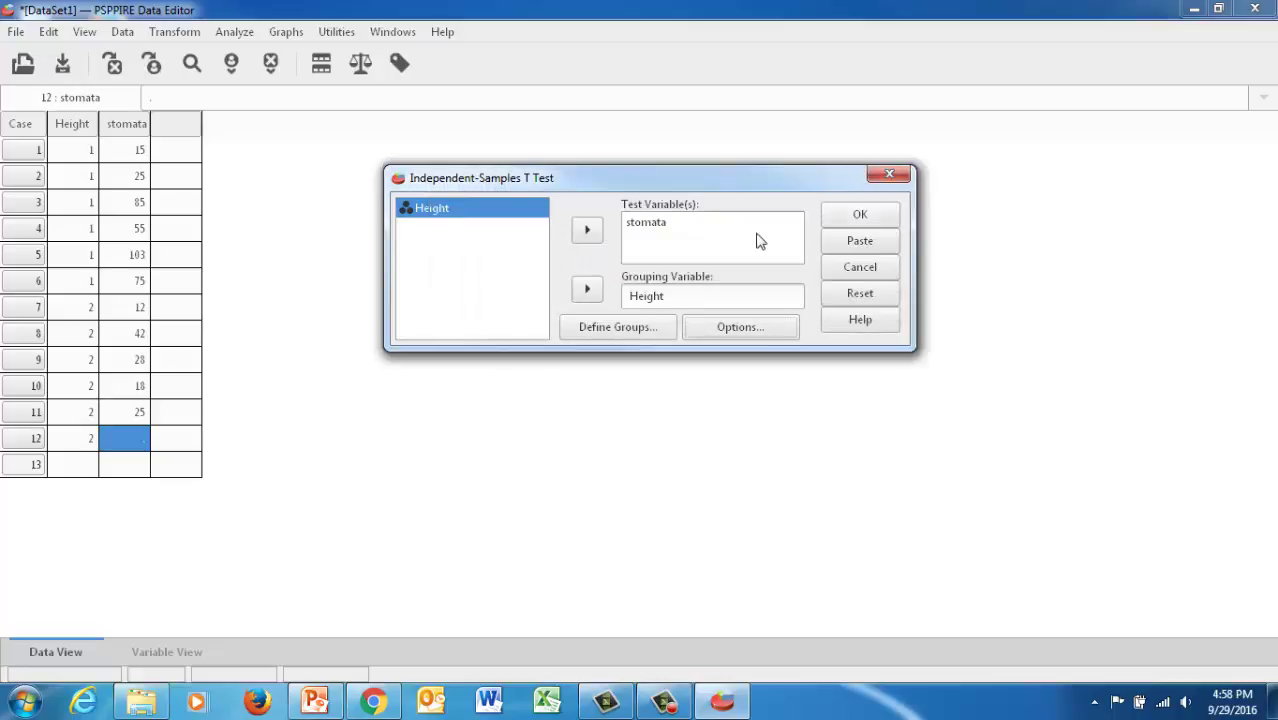
left_click(859, 216)
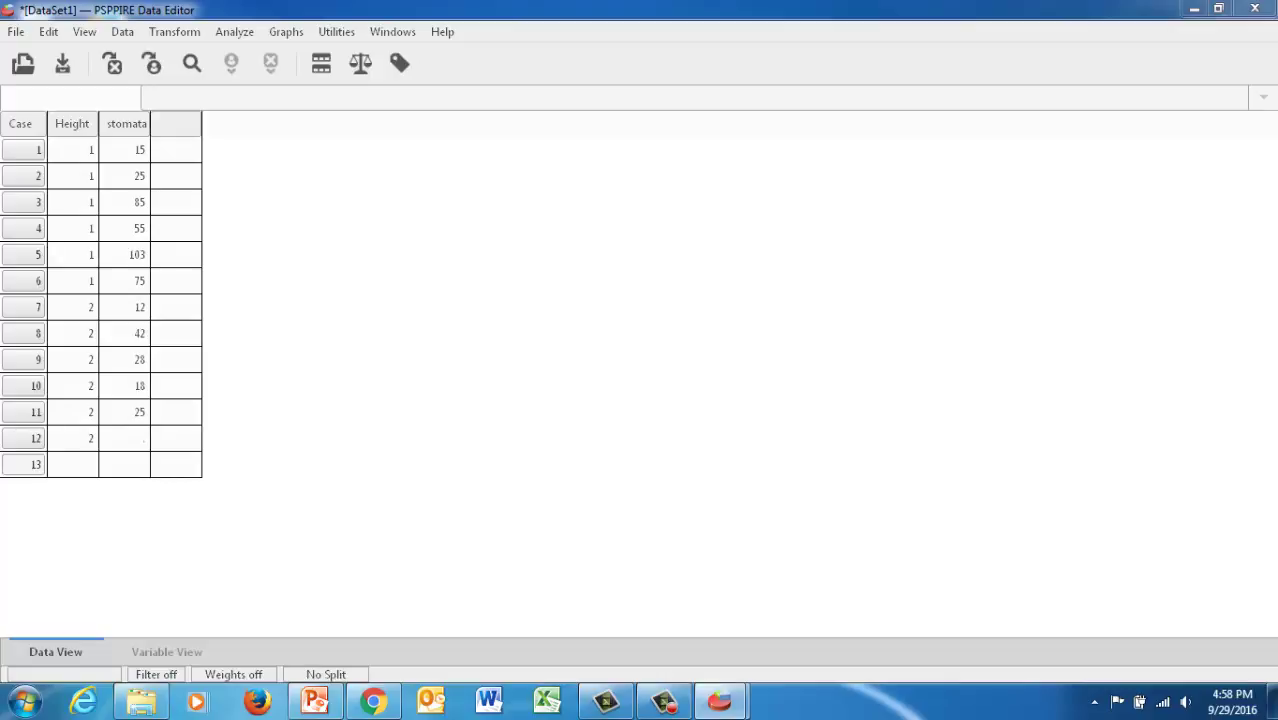
Center the Output Viewer and maximize it to show the stomata-by-Height t-test tables
left_click_drag(249, 352, 489, 190)
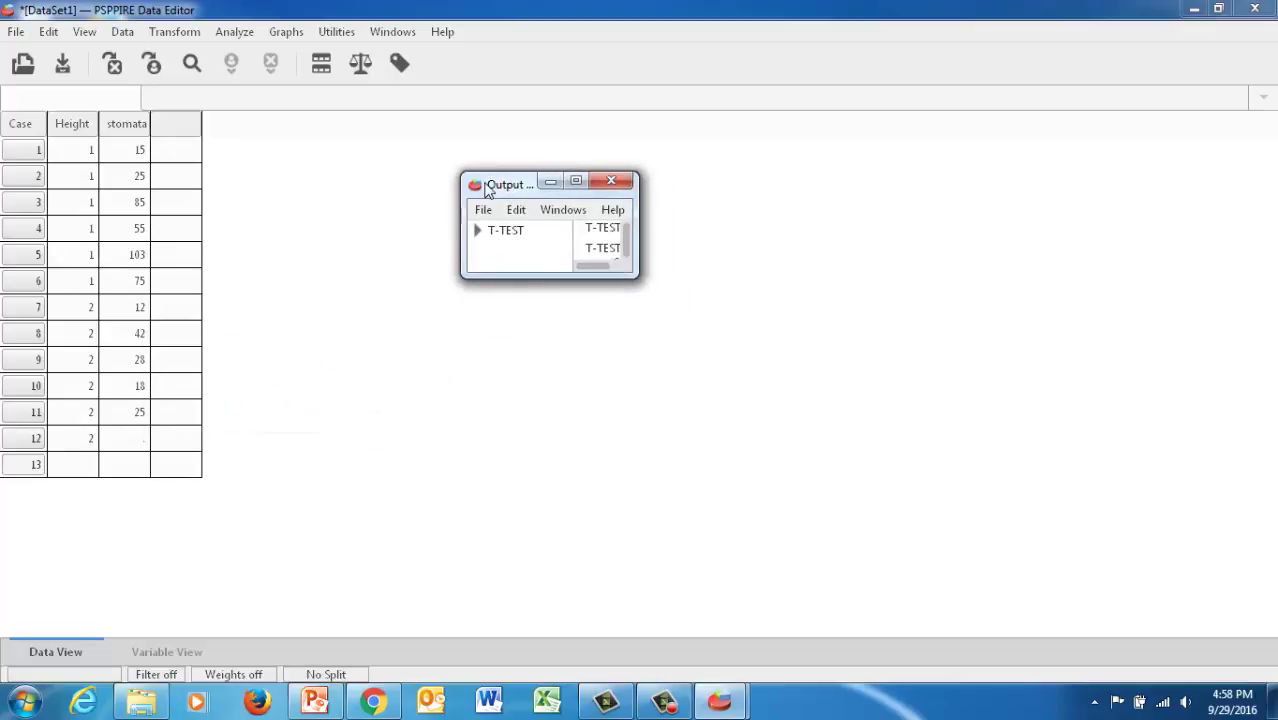
left_click(577, 181)
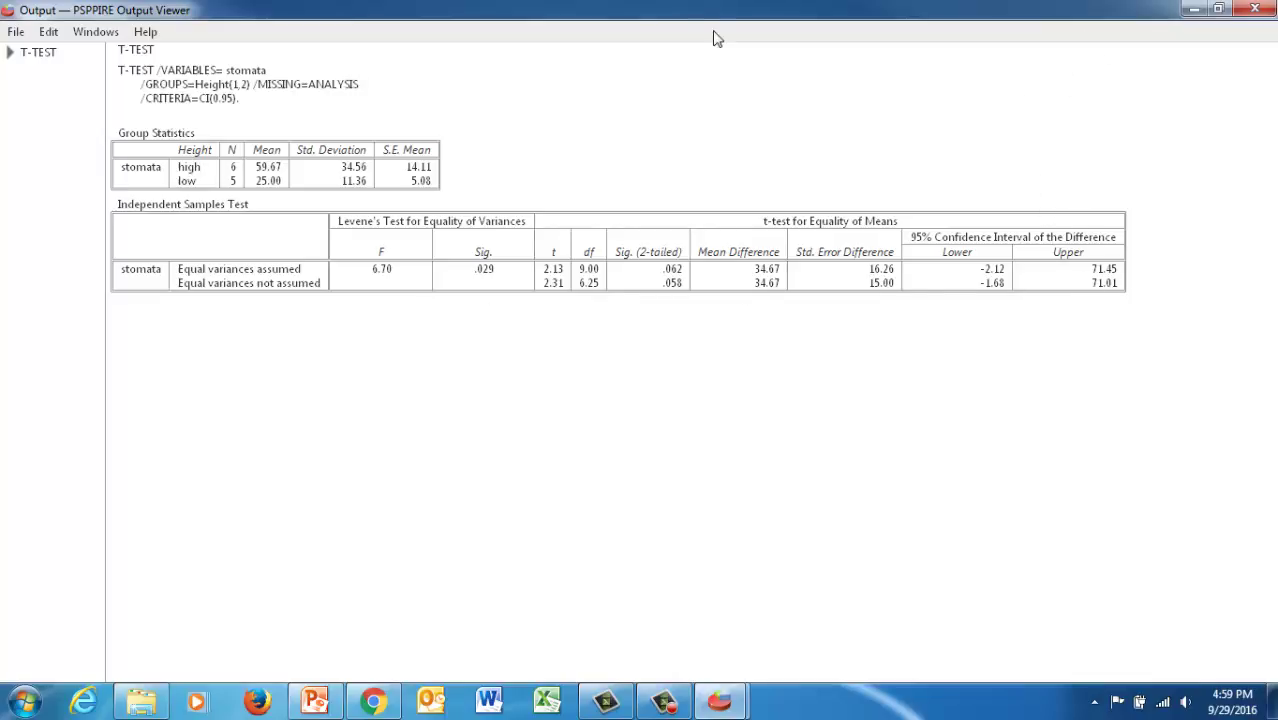
Begin exporting the results as PDF (*.pdf) with the file name 'gsbcvbx'
left_click(16, 31)
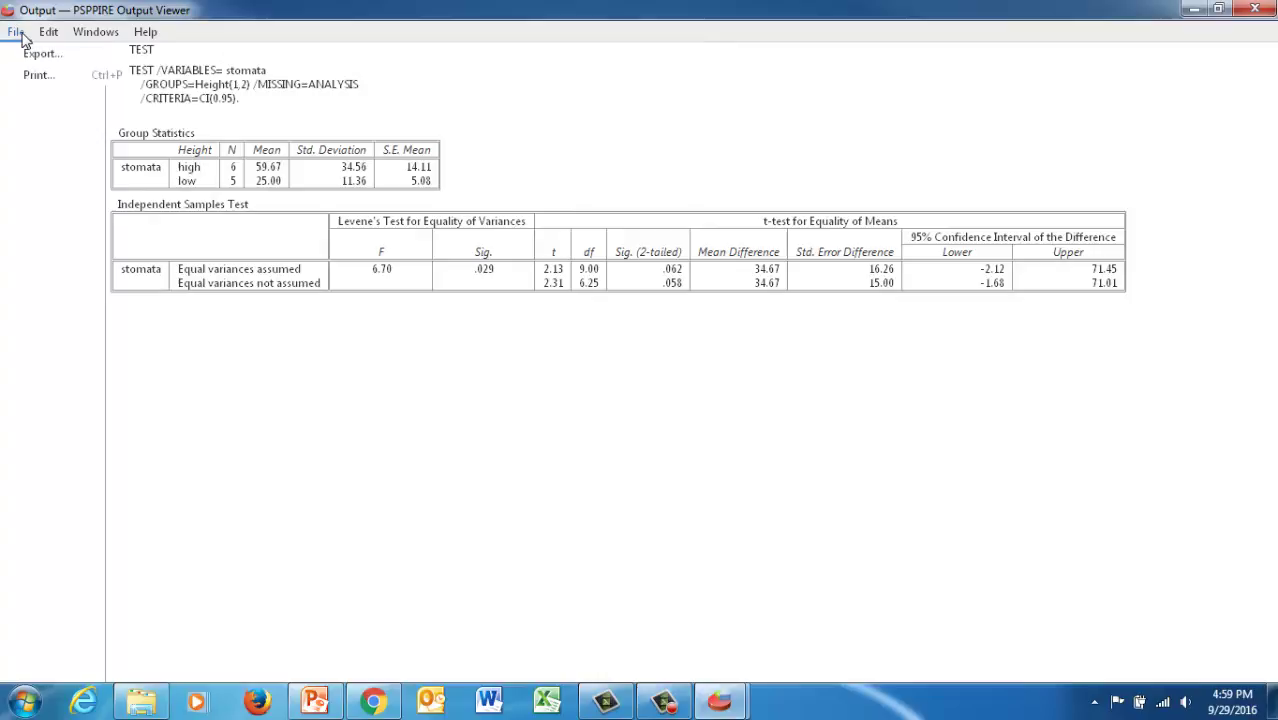
left_click(50, 60)
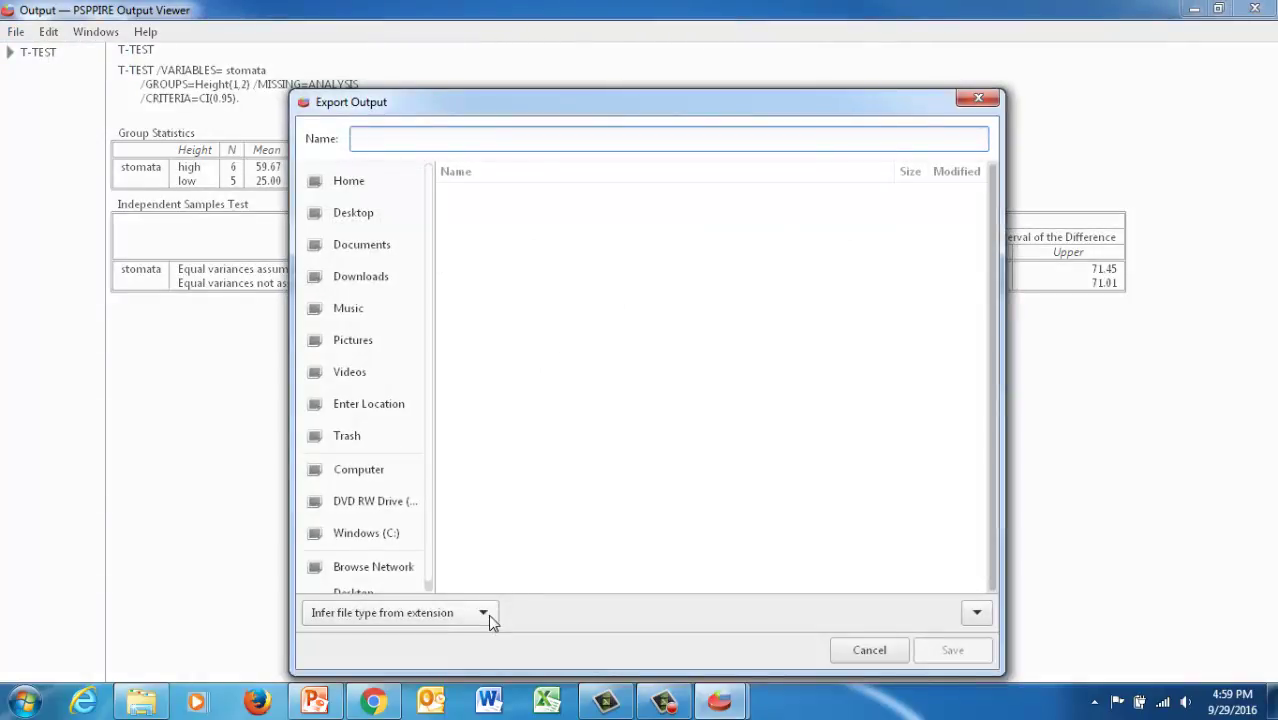
left_click(482, 613)
left_click(450, 654)
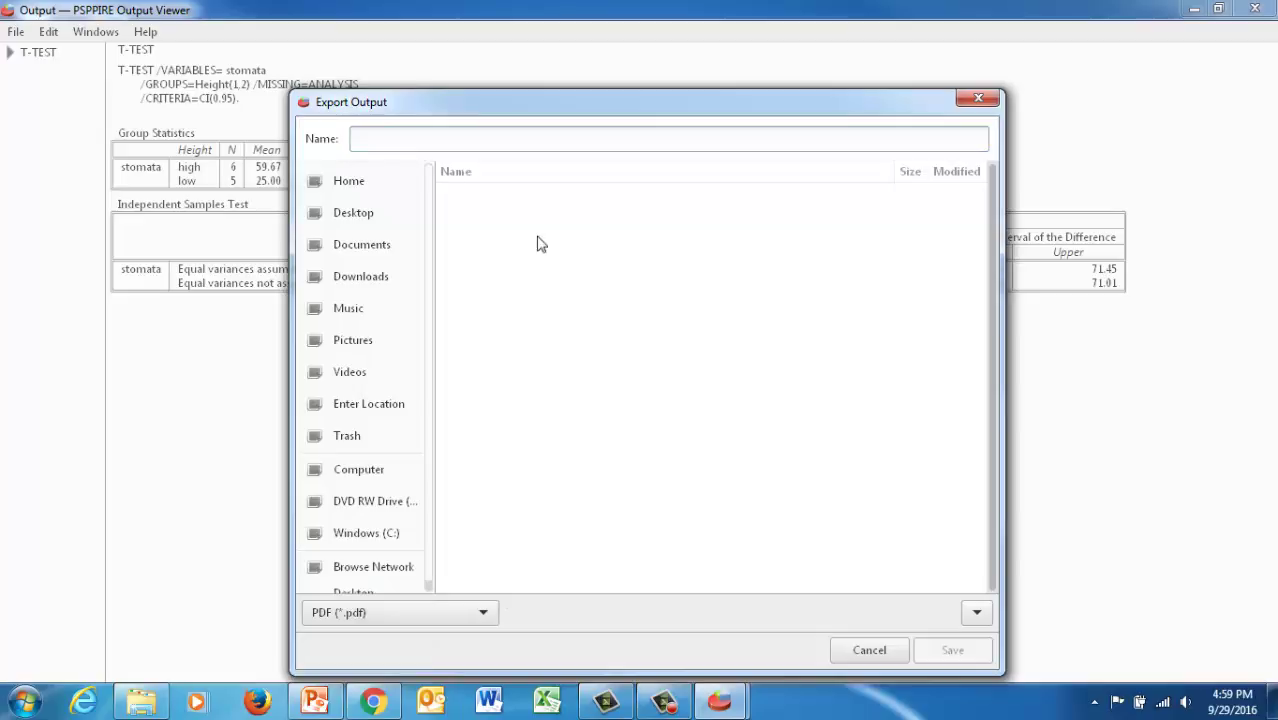
left_click(498, 149)
type("gsbcvbx")
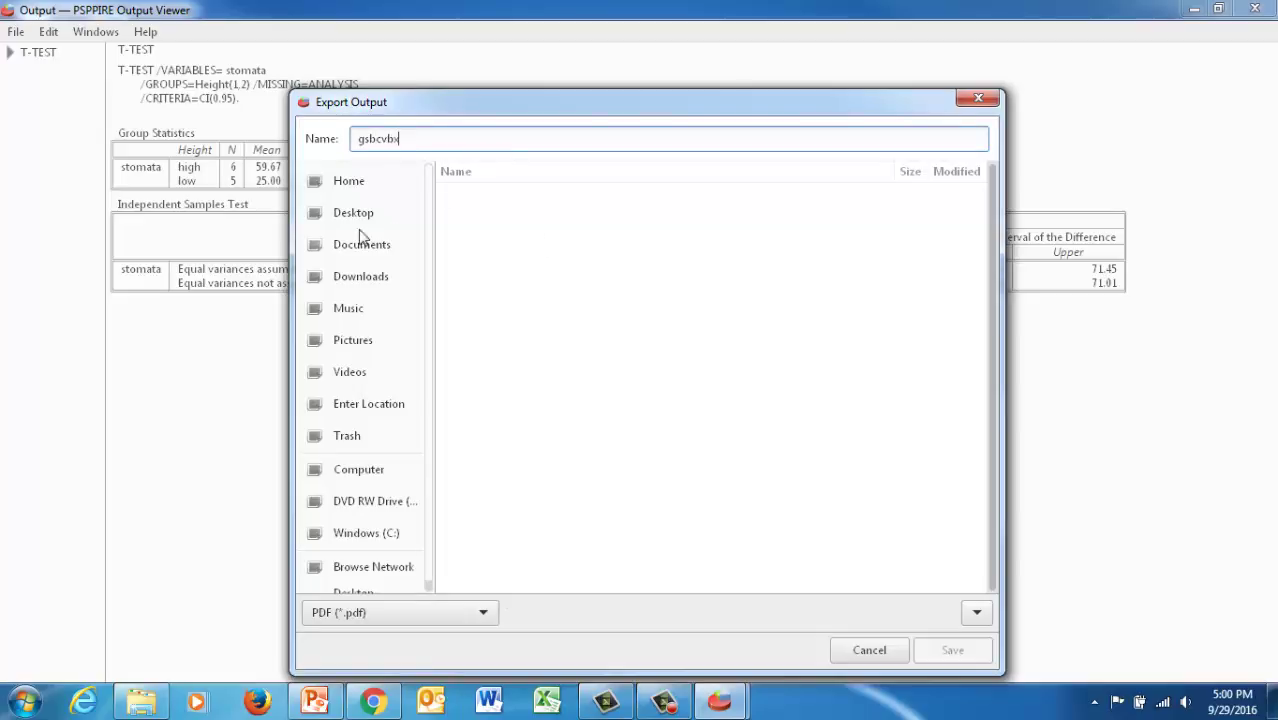
Pick the Desktop folder, then cancel the export and close the Output Viewer
left_click(356, 214)
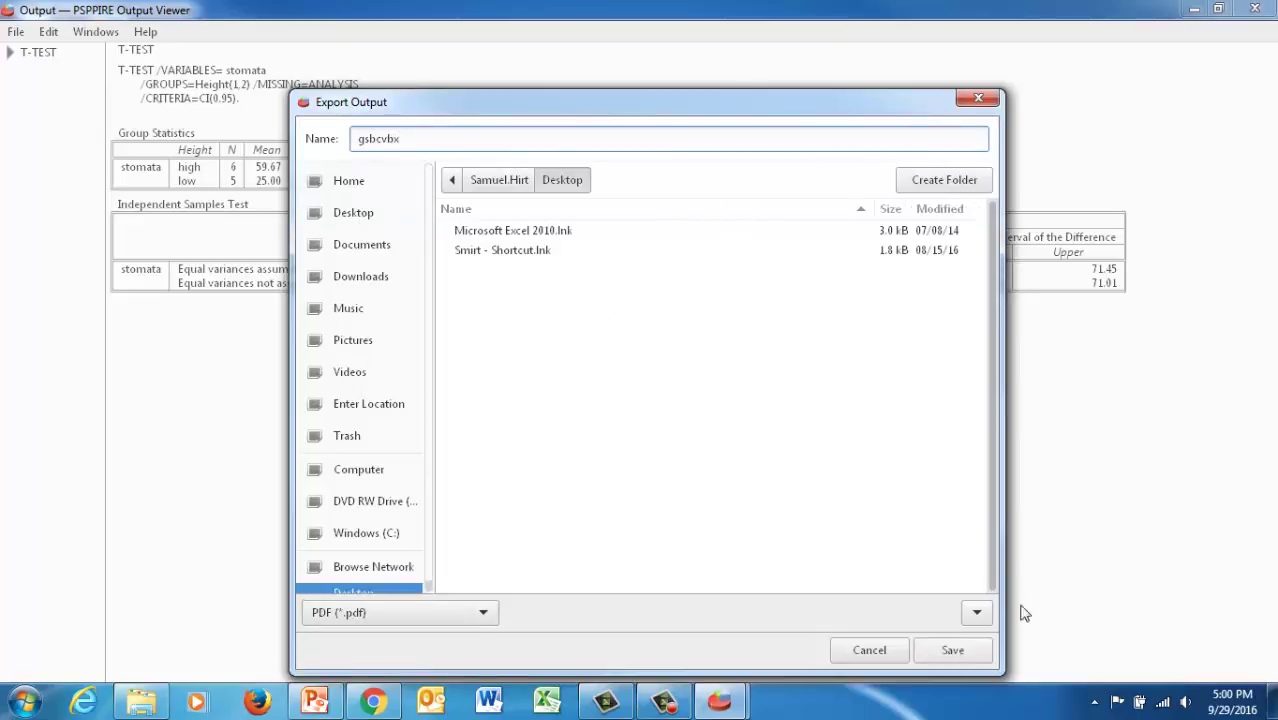
left_click(881, 657)
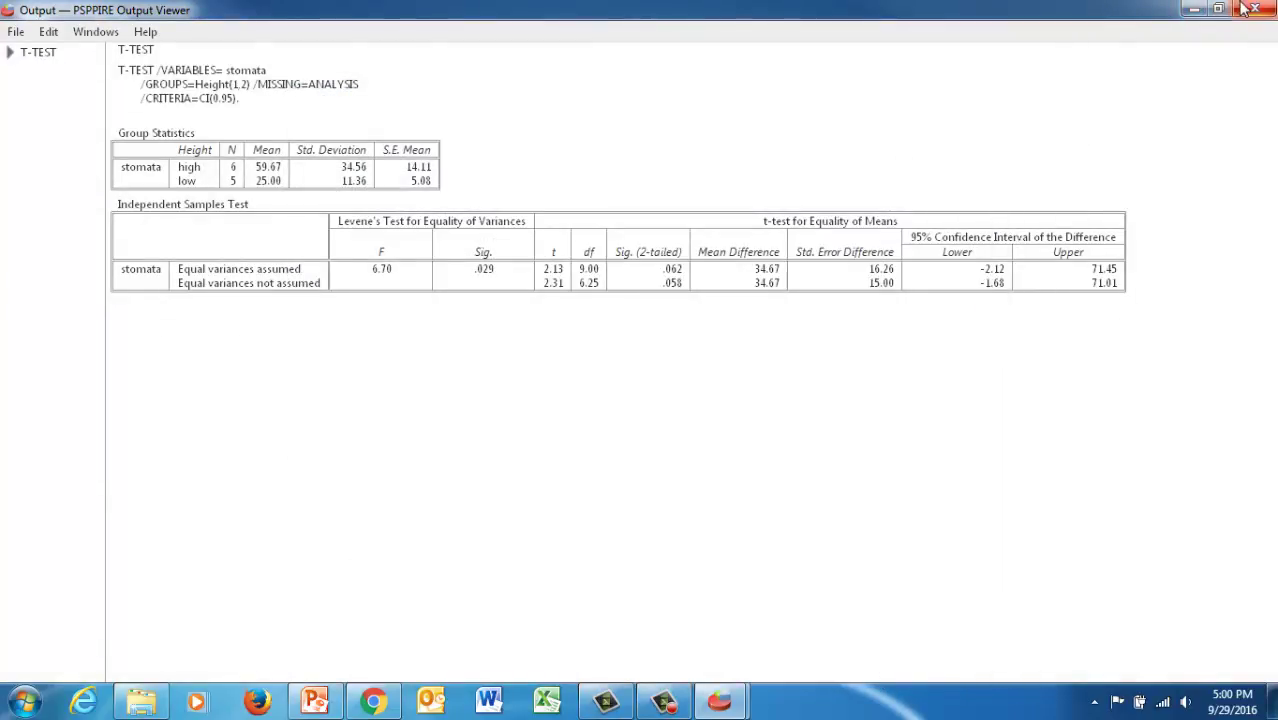
left_click(1252, 9)
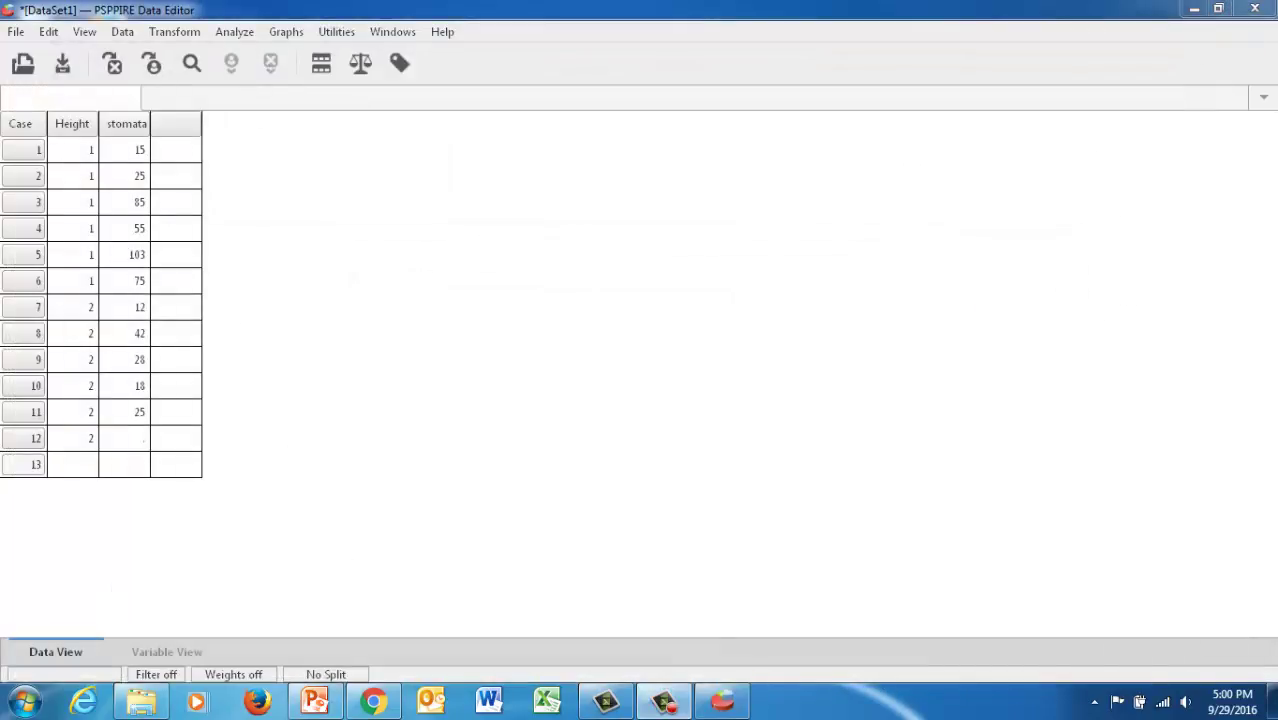